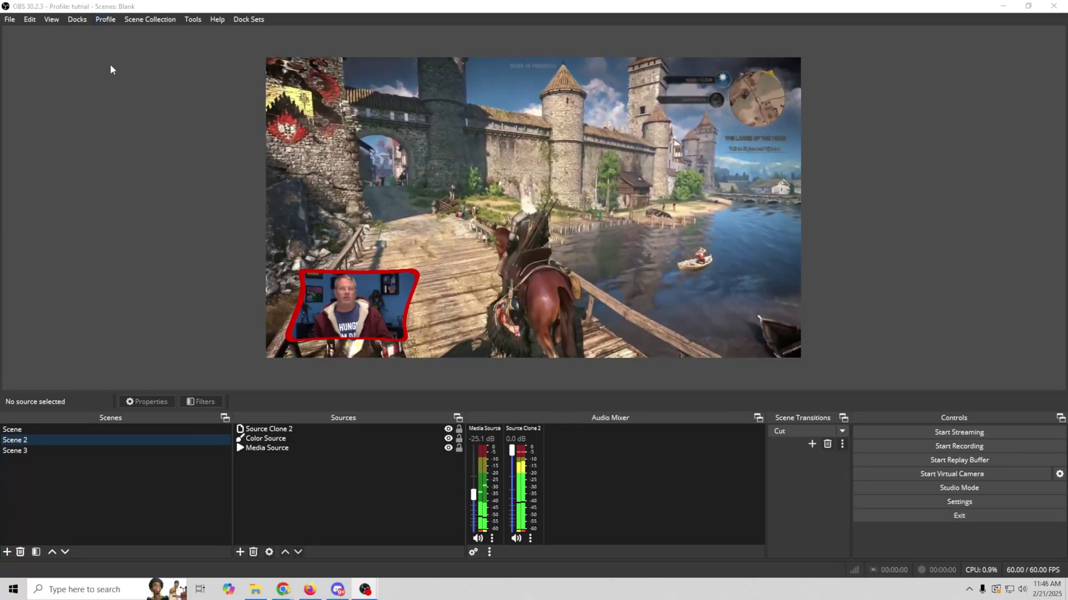
Create a new OBS profile named 'Facebook' with the auto-configuration wizard enabled.
click(104, 20)
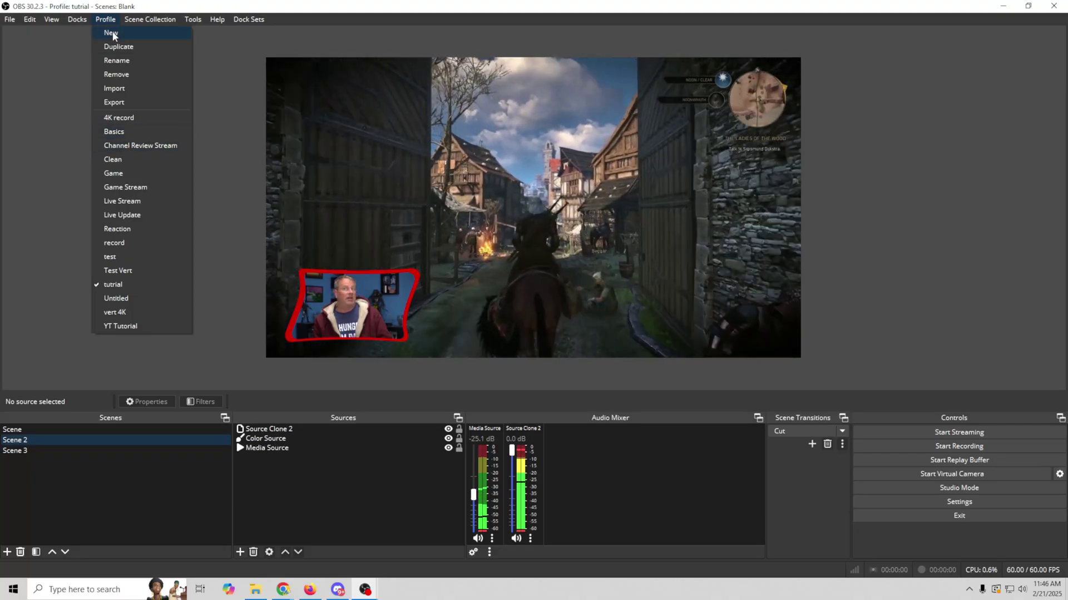
click(113, 33)
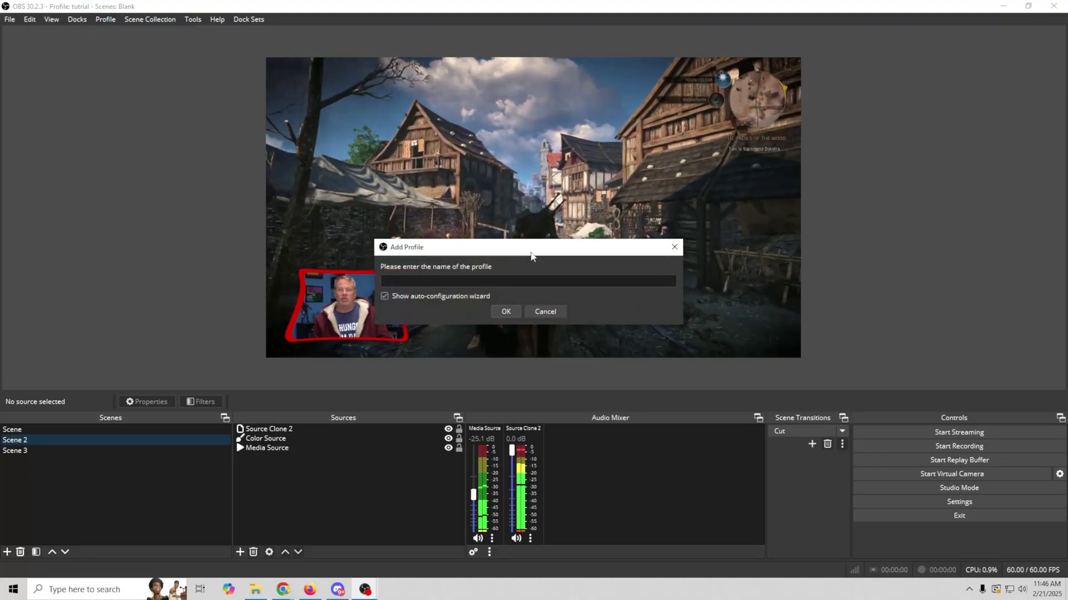
drag(528, 250, 524, 203)
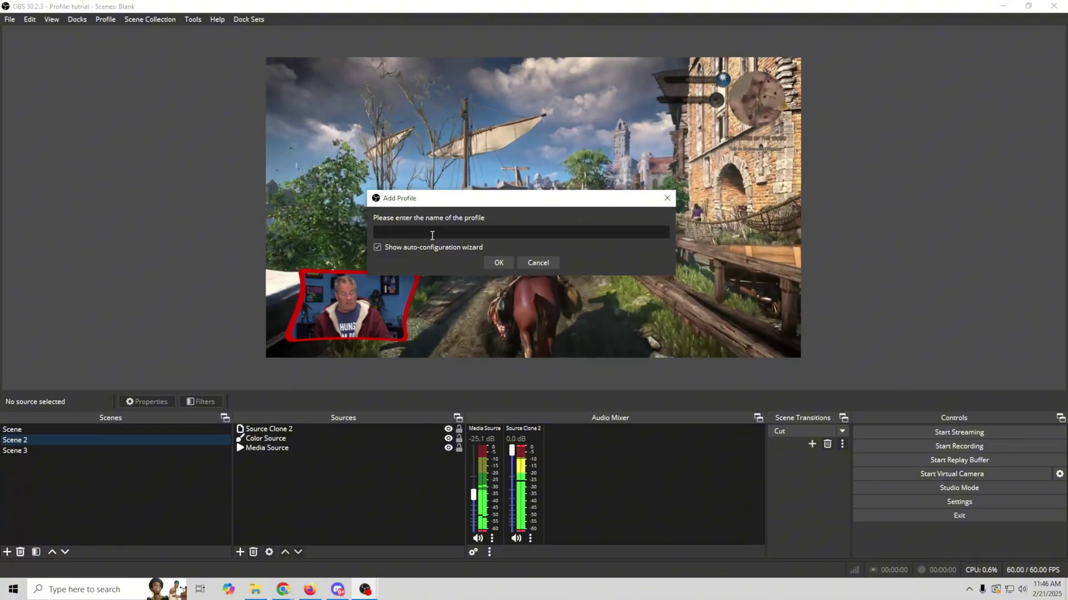
click(432, 235)
text(Facebook)
click(487, 261)
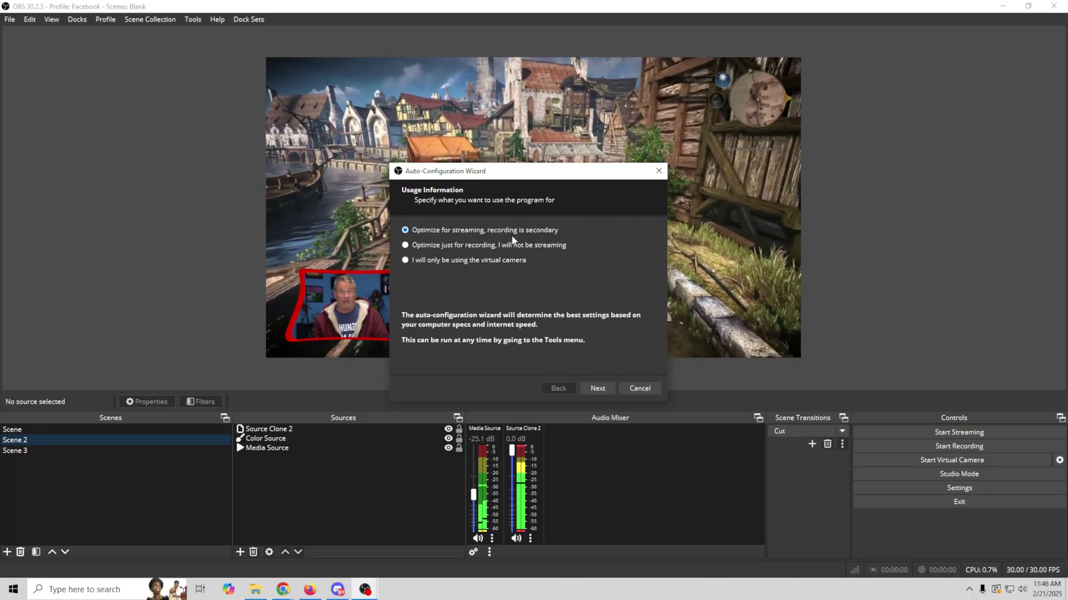
In the wizard, choose streaming usage and keep the current 1920x1080 canvas resolution.
click(599, 388)
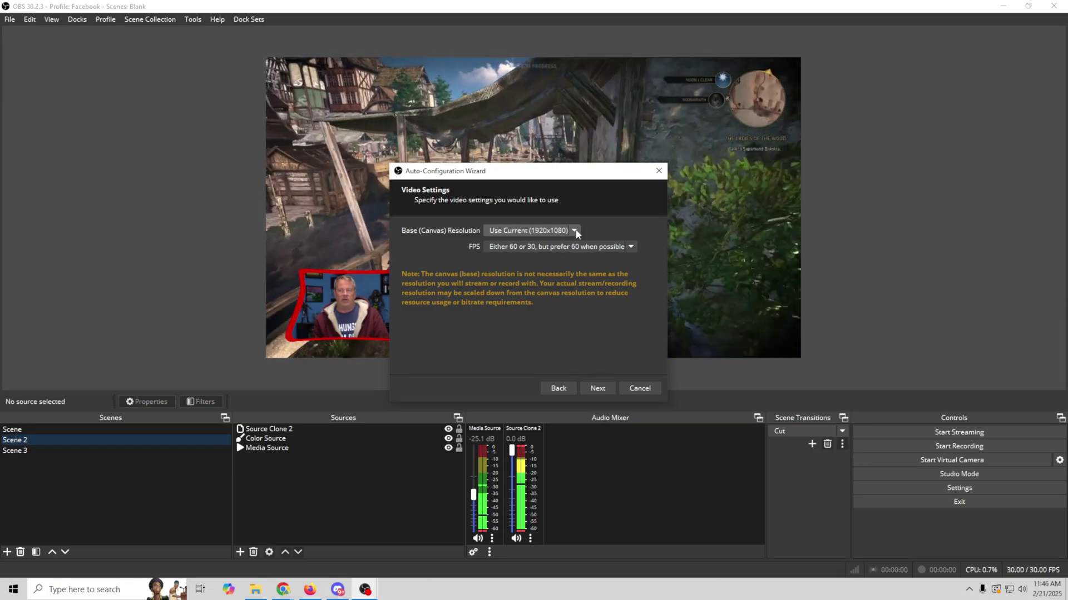
click(575, 230)
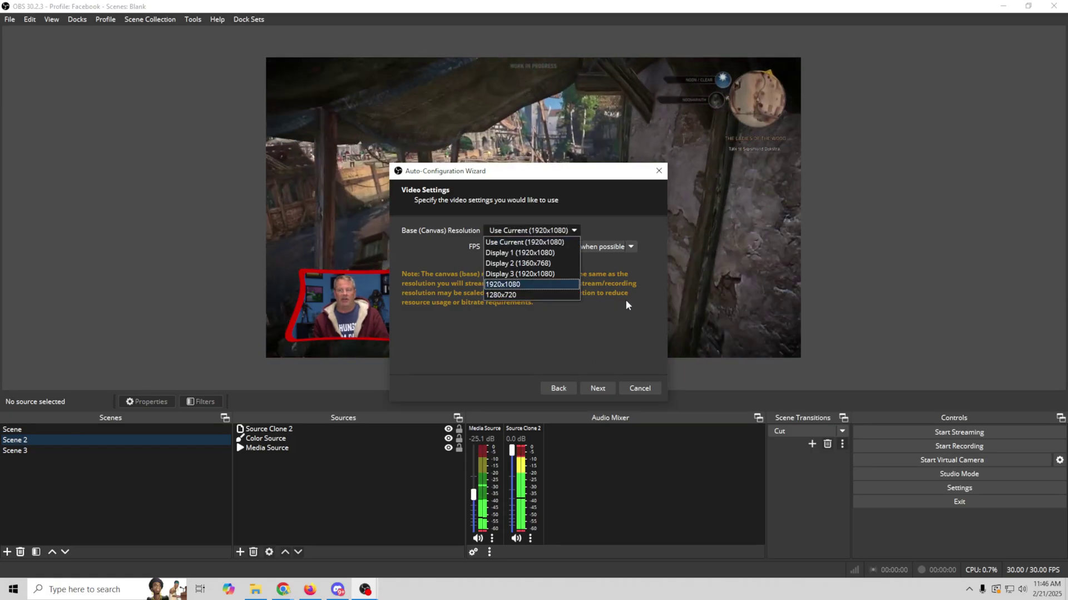
click(633, 285)
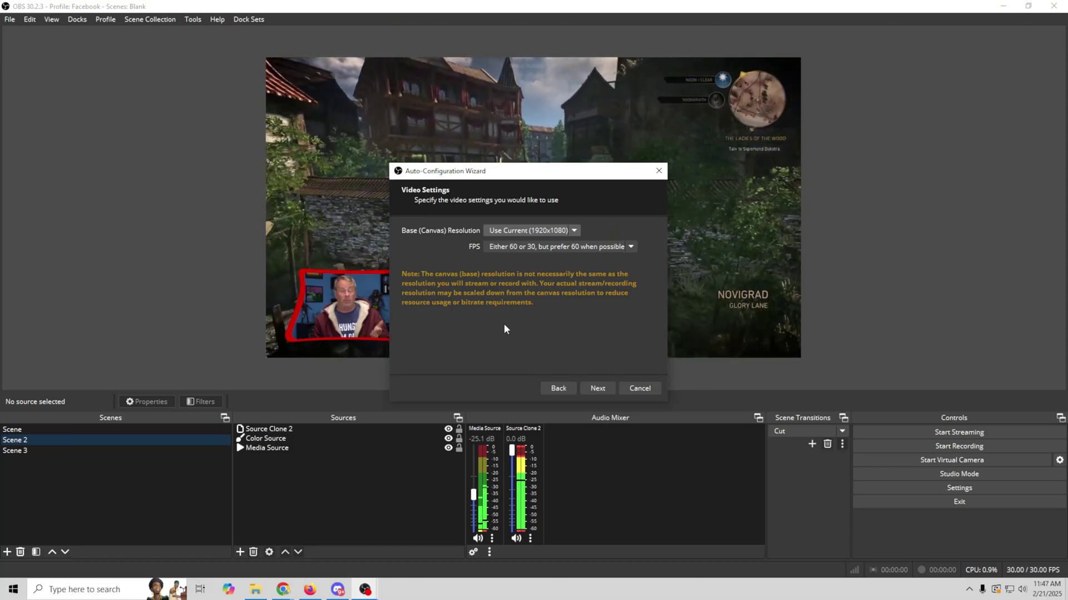
Set the streaming service to Facebook Live and request a stream key from Facebook.
click(599, 390)
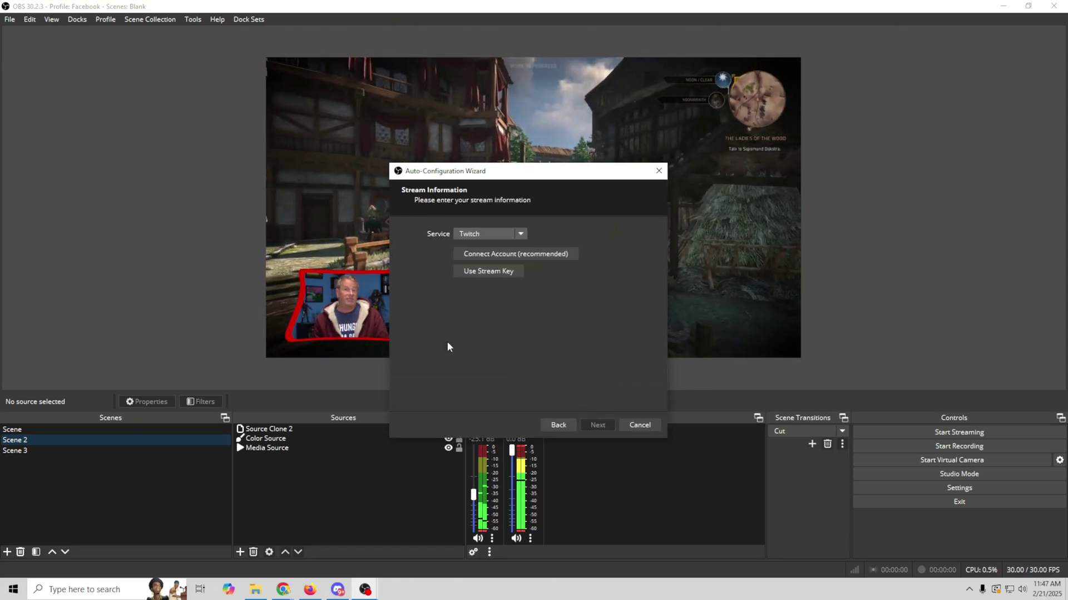
click(521, 235)
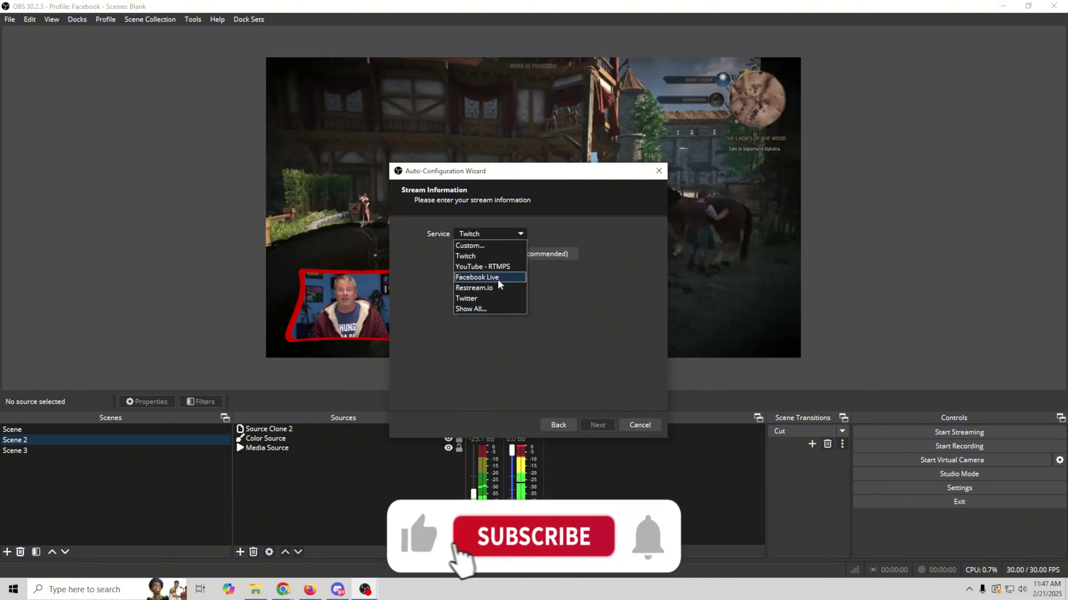
click(498, 279)
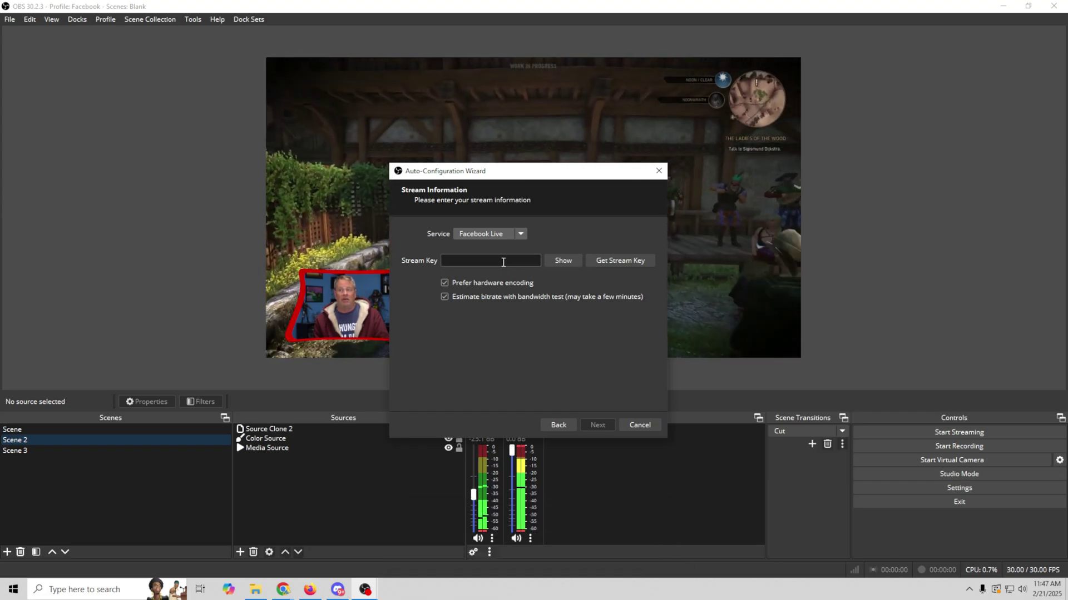
click(618, 260)
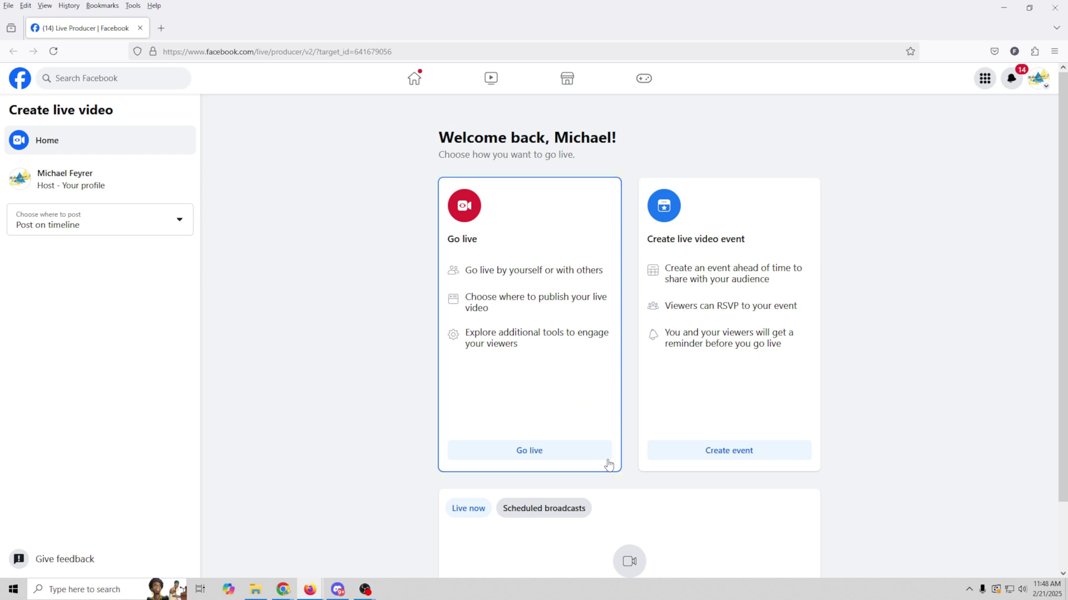
Start a new Facebook live event with thumb1.jpg from Downloads as its cover photo.
click(755, 452)
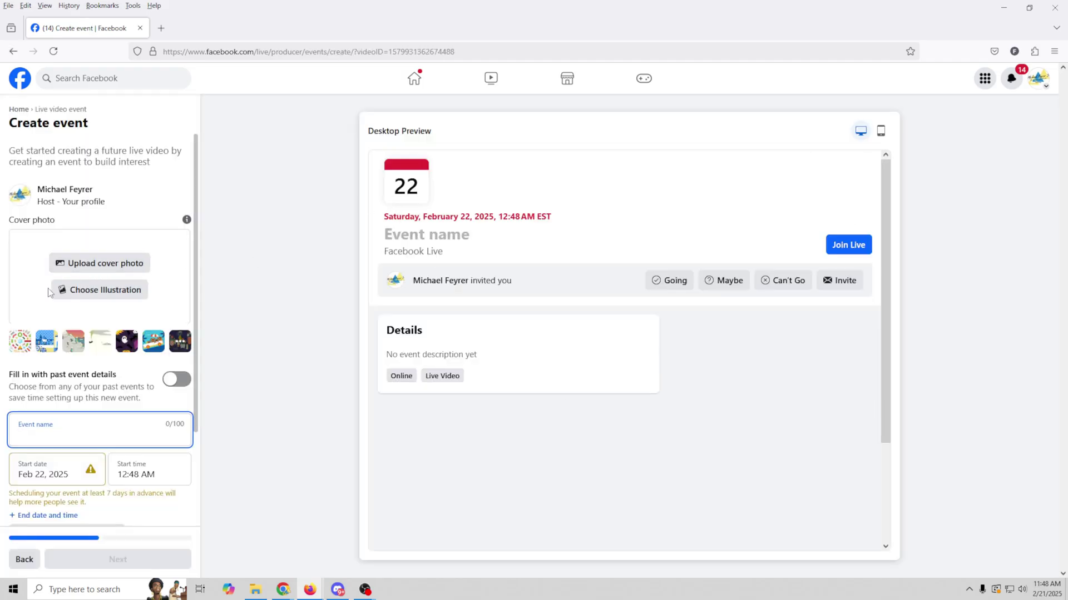
click(101, 263)
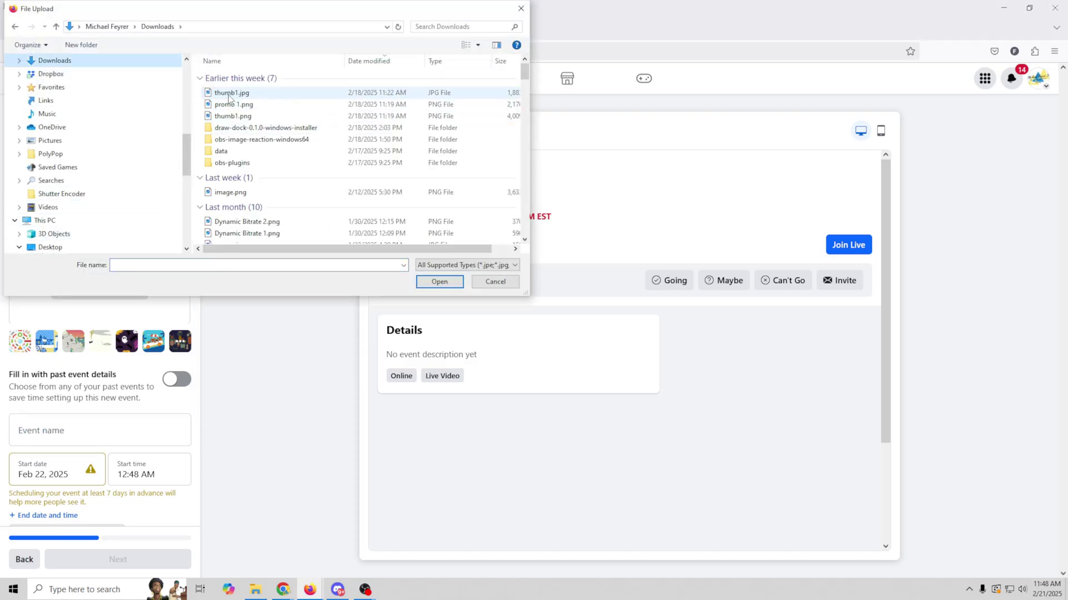
click(229, 94)
click(439, 281)
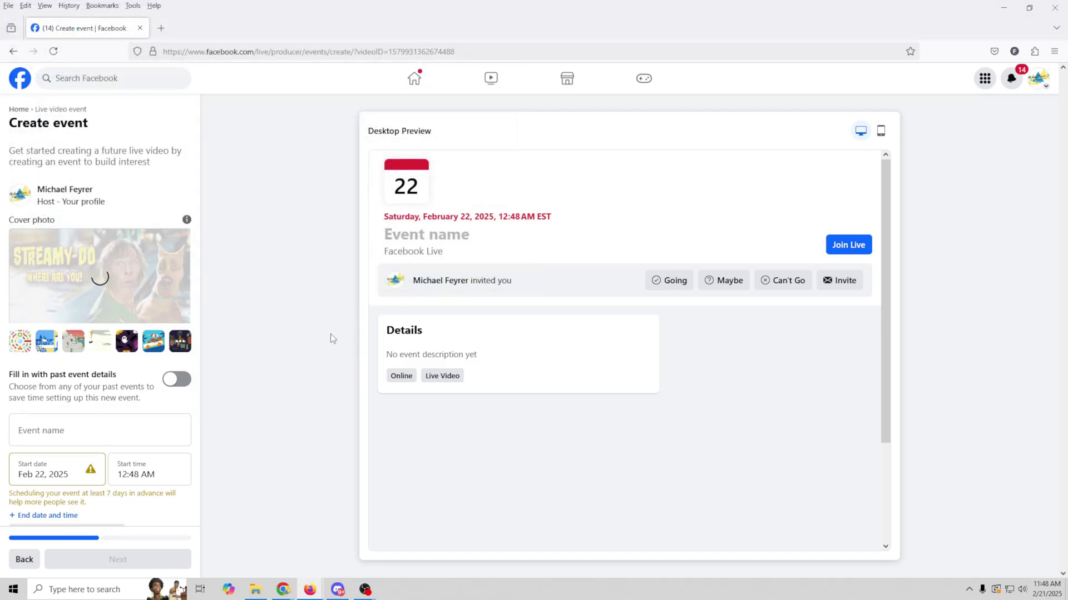
scroll(81, 399, down, 1)
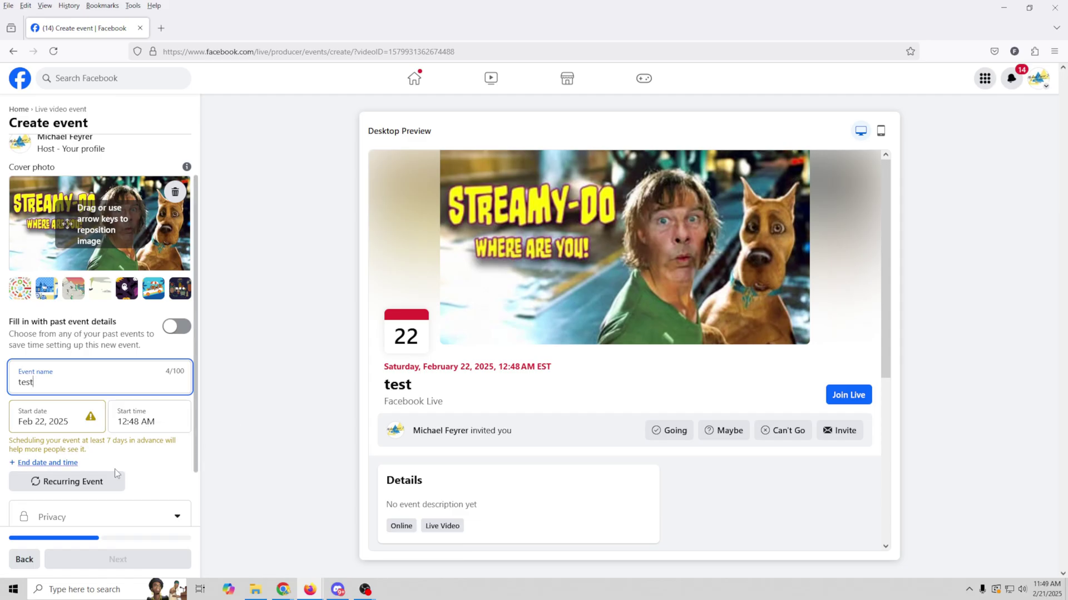
Try a Daily recurring schedule, then revert the event to a single date.
click(98, 483)
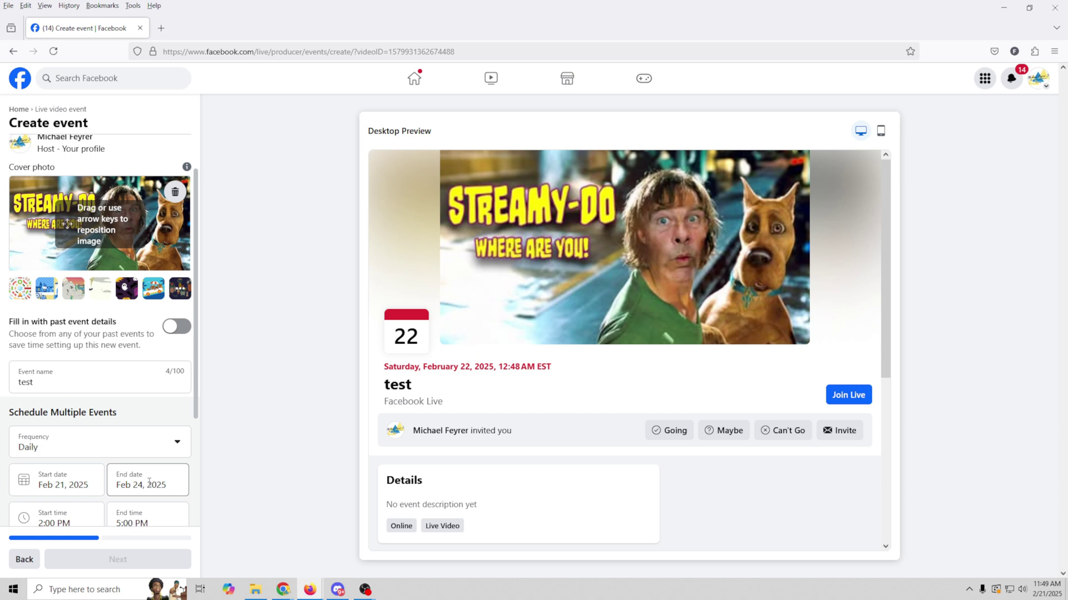
scroll(131, 505, down, 3)
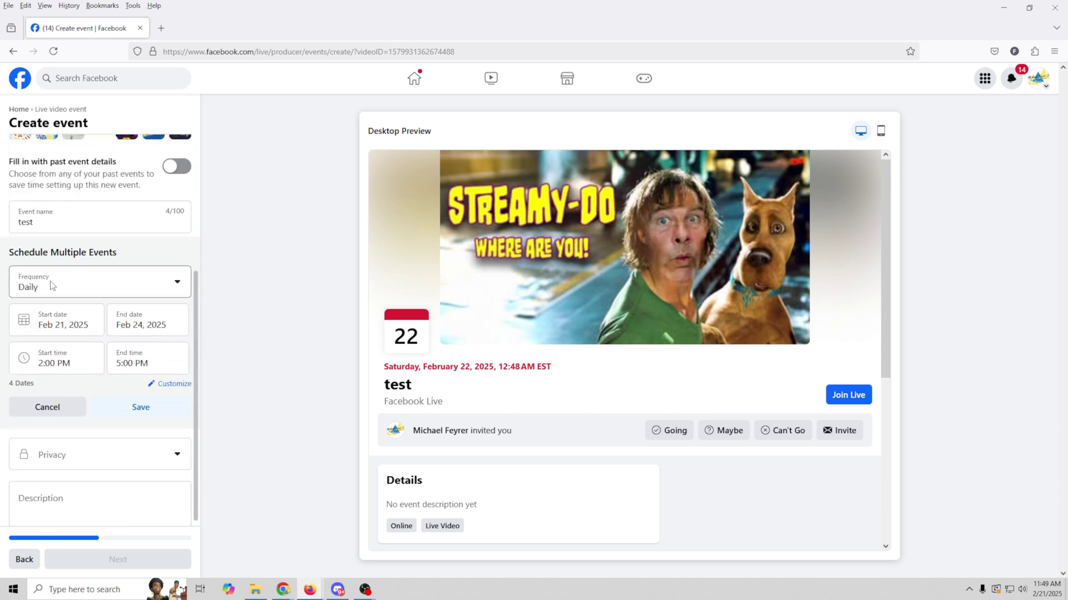
click(177, 286)
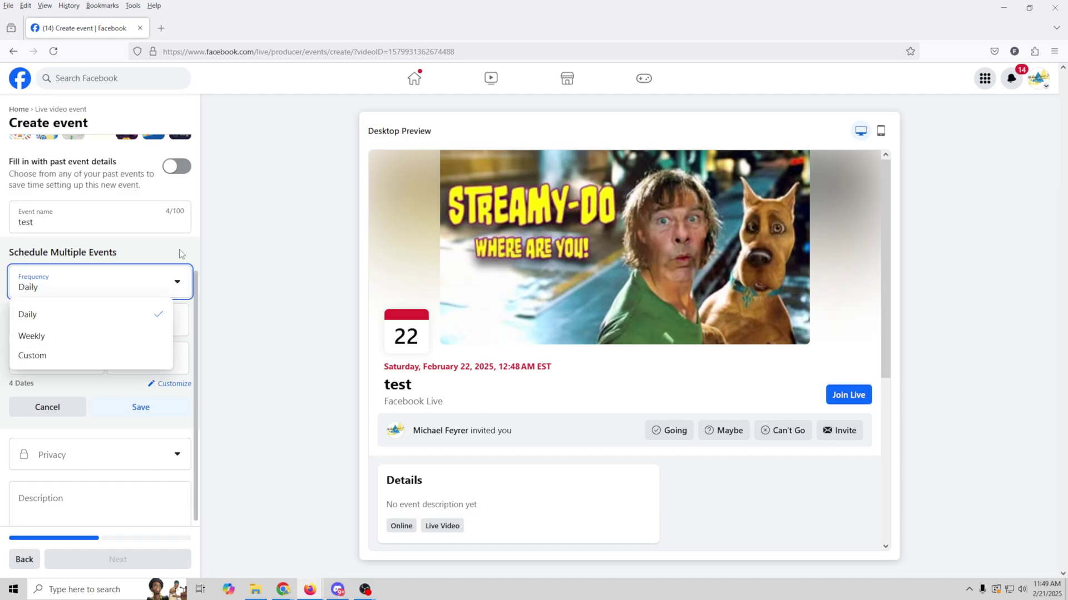
click(134, 301)
click(79, 407)
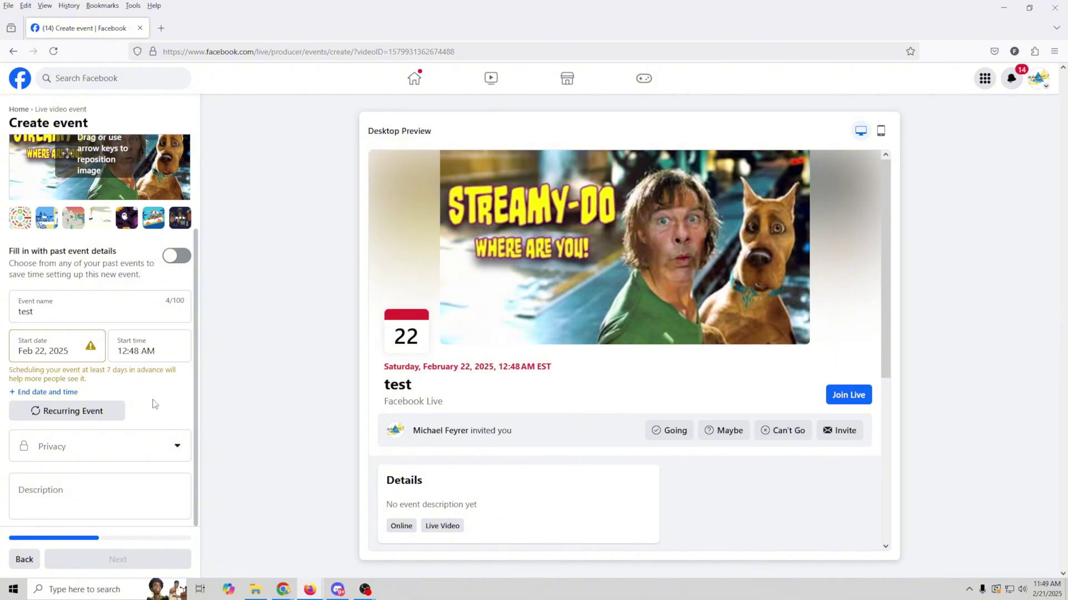
Set the event's privacy to Private and move to the Description field.
click(156, 447)
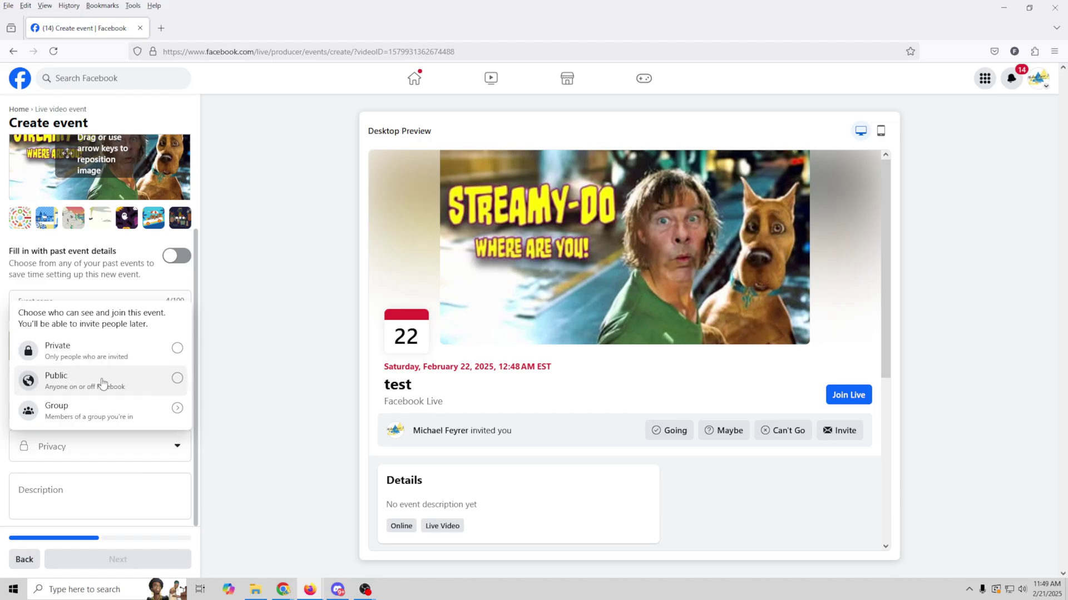
click(174, 410)
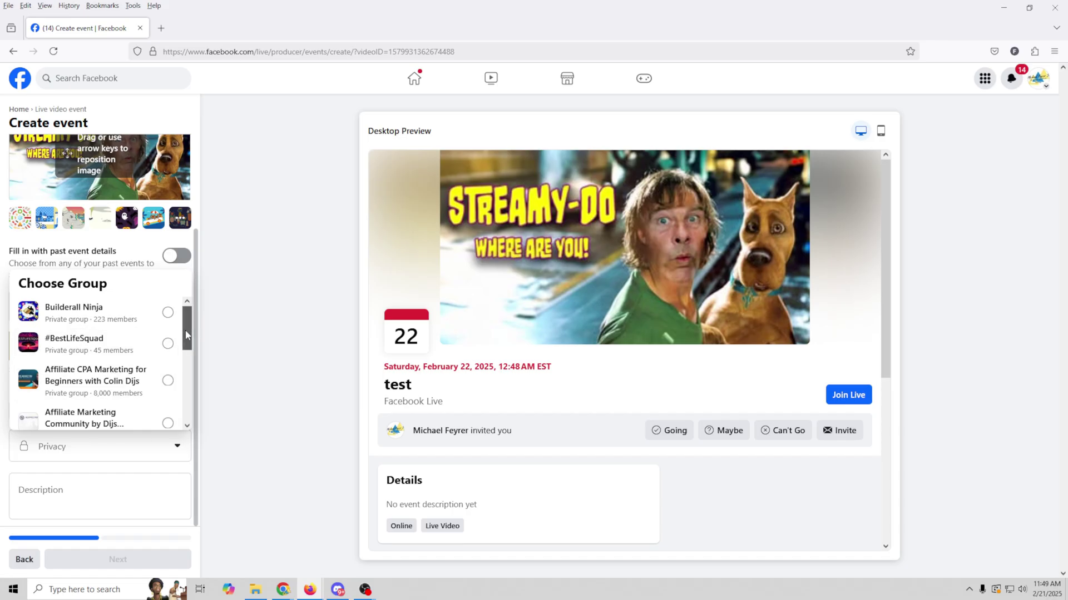
scroll(179, 321, down, 2)
scroll(179, 322, up, 2)
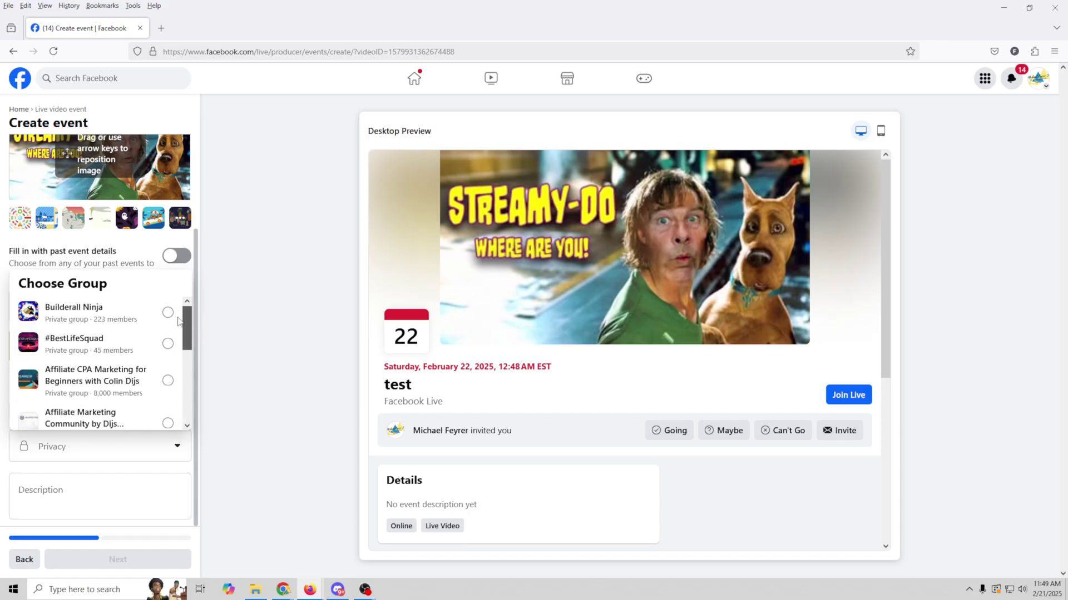
click(117, 459)
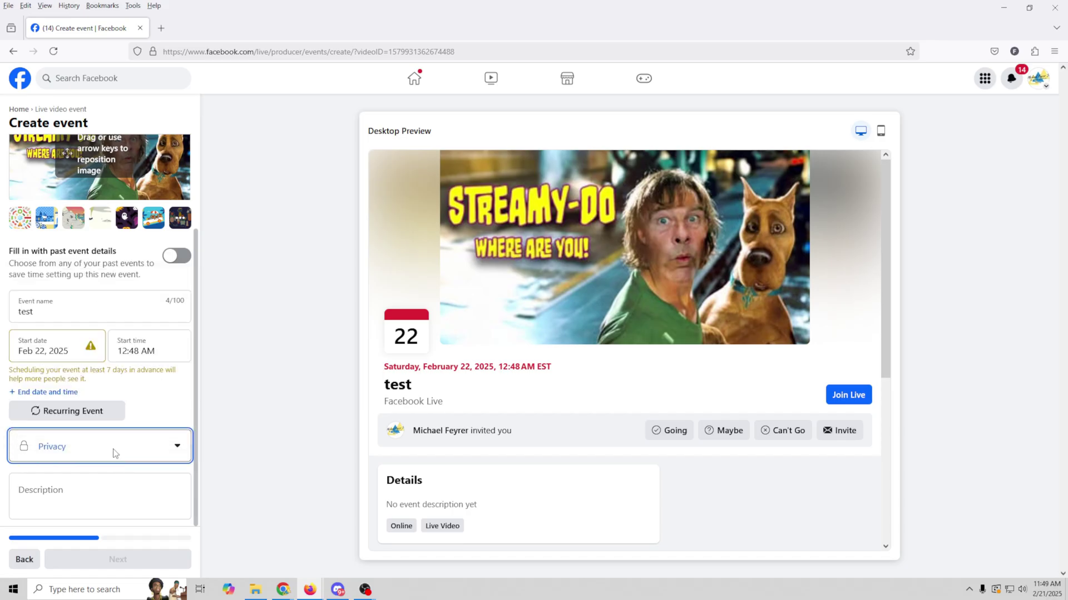
click(172, 449)
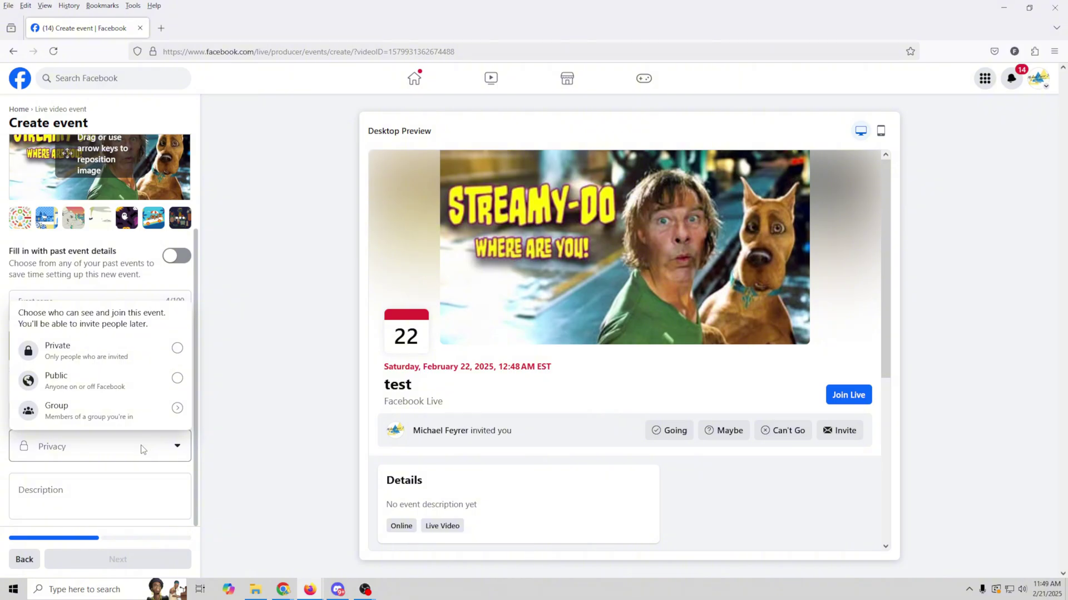
click(175, 349)
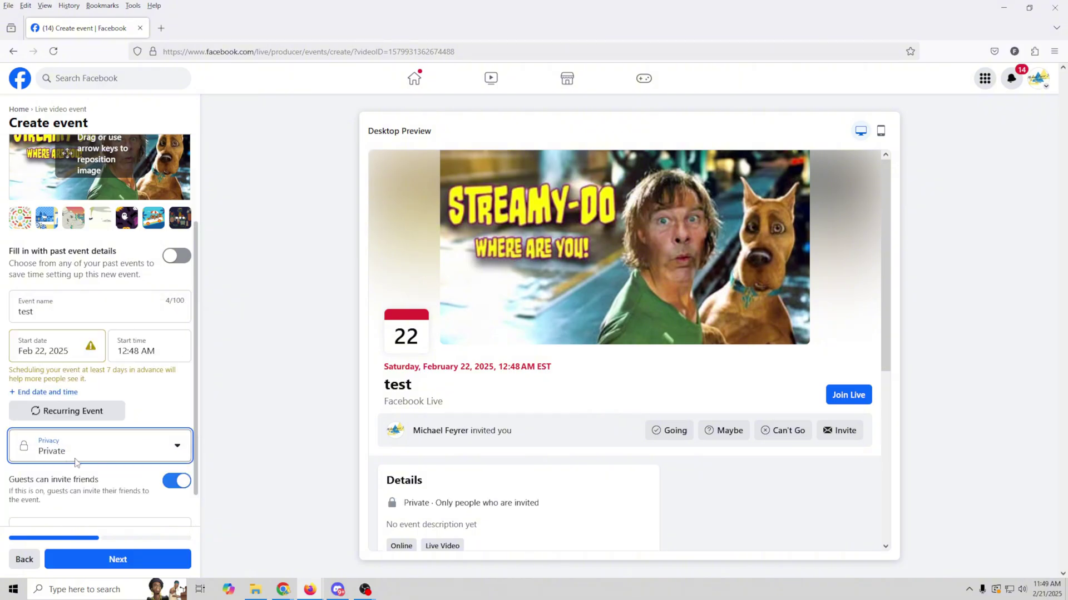
scroll(142, 415, down, 1)
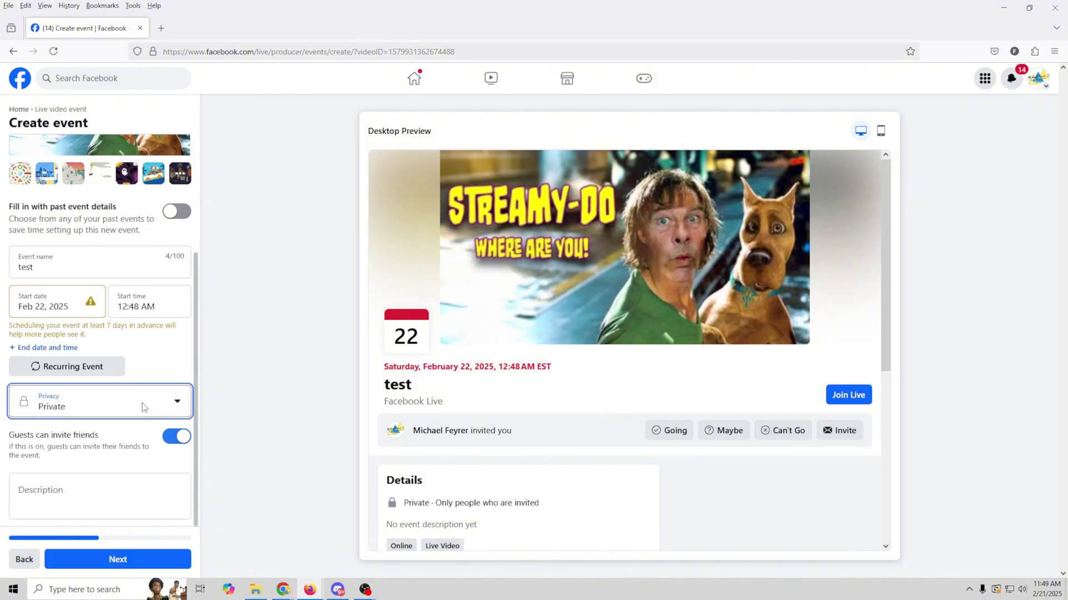
click(59, 500)
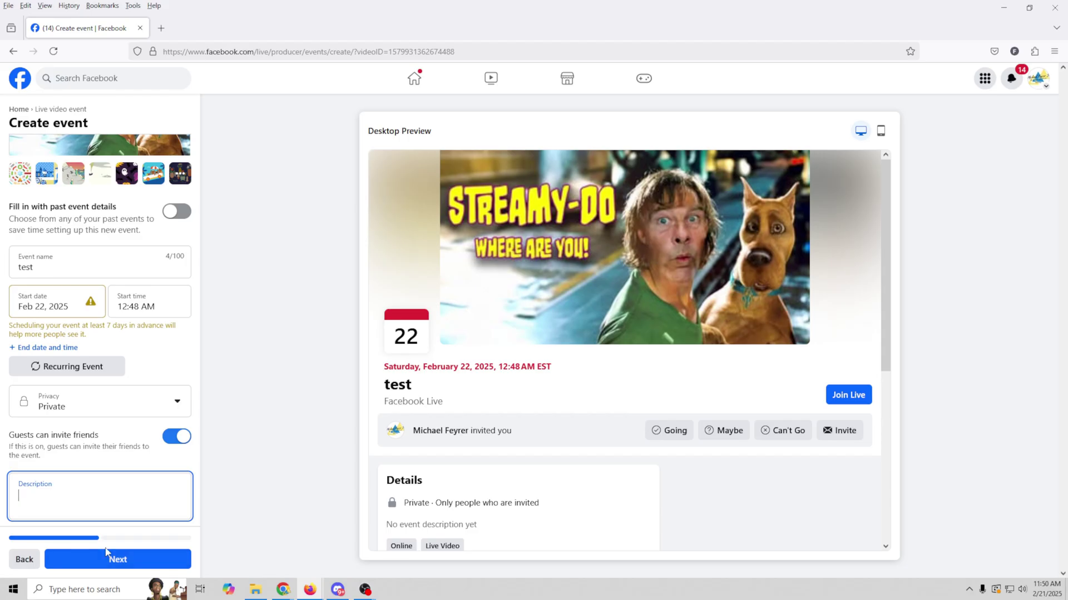
Open the event options and leave Show guest list turned off.
click(124, 561)
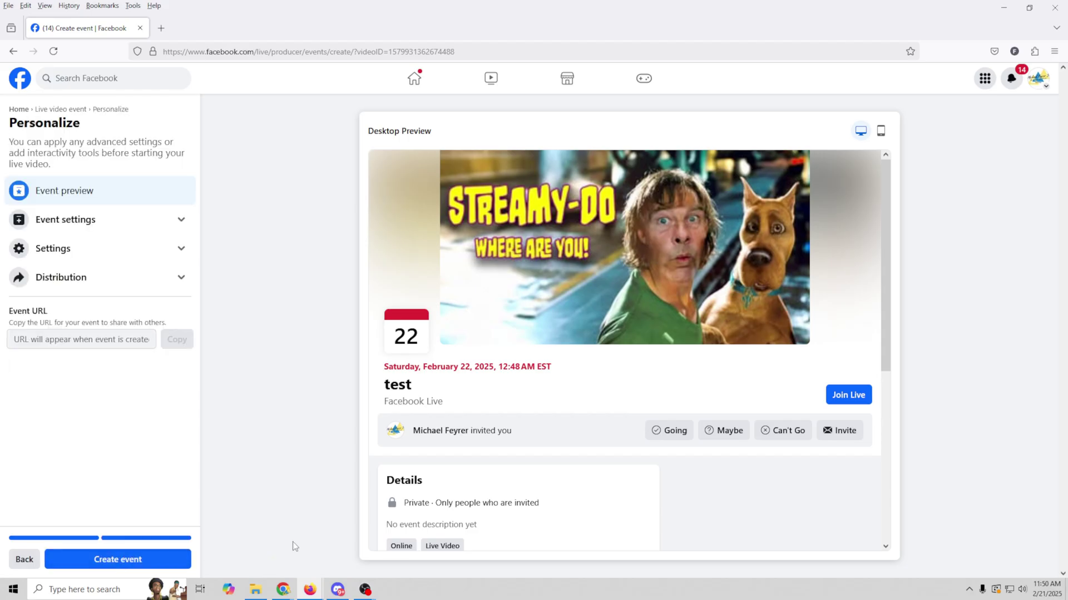
click(182, 228)
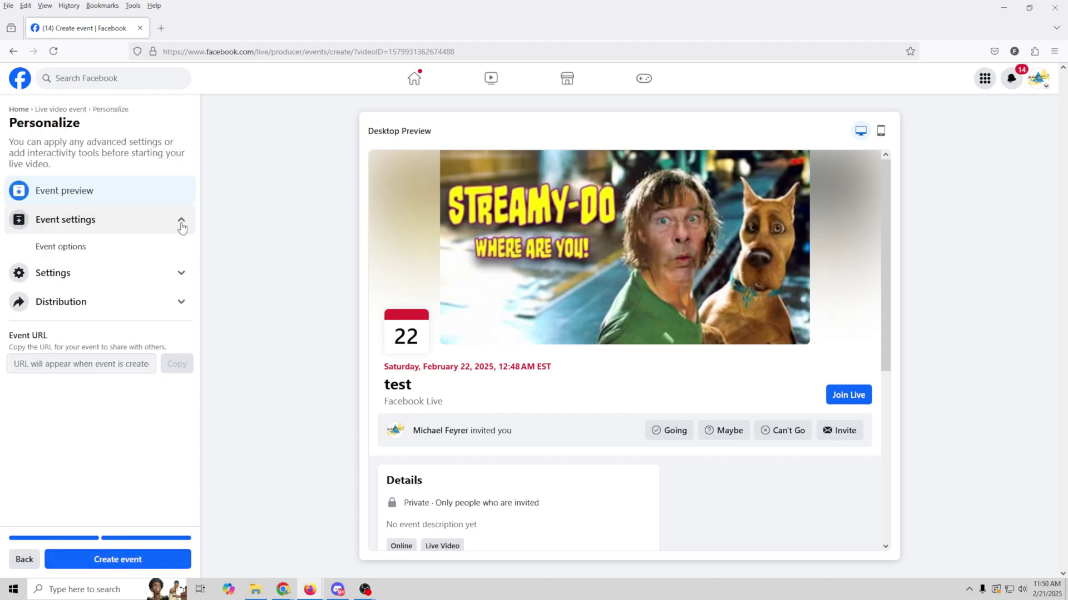
click(92, 255)
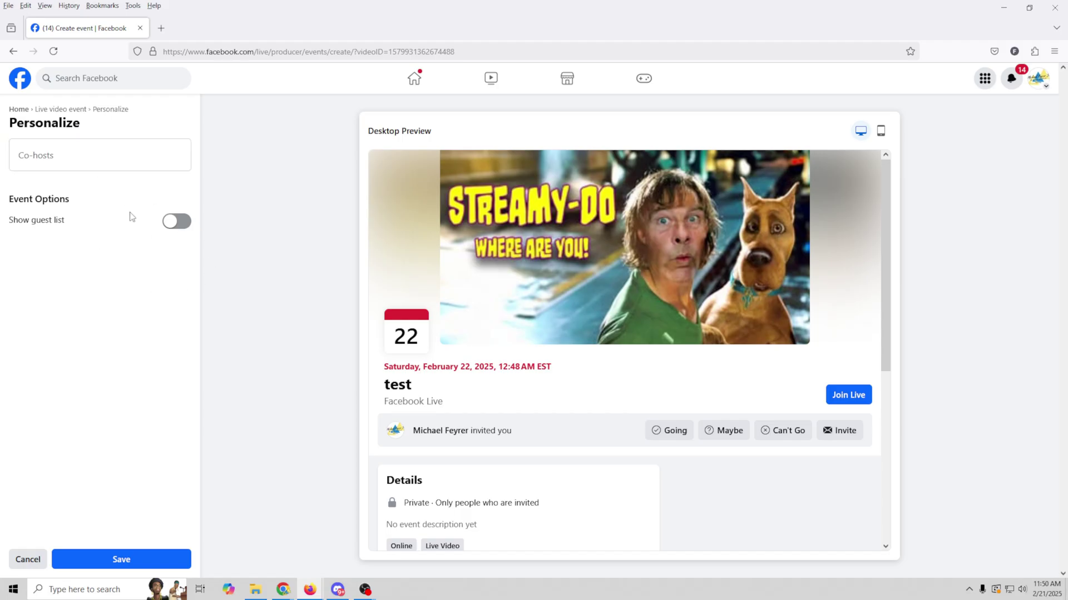
click(171, 228)
click(172, 225)
In the event's Stream settings, keep the persistent key off and copy the stream key.
click(179, 275)
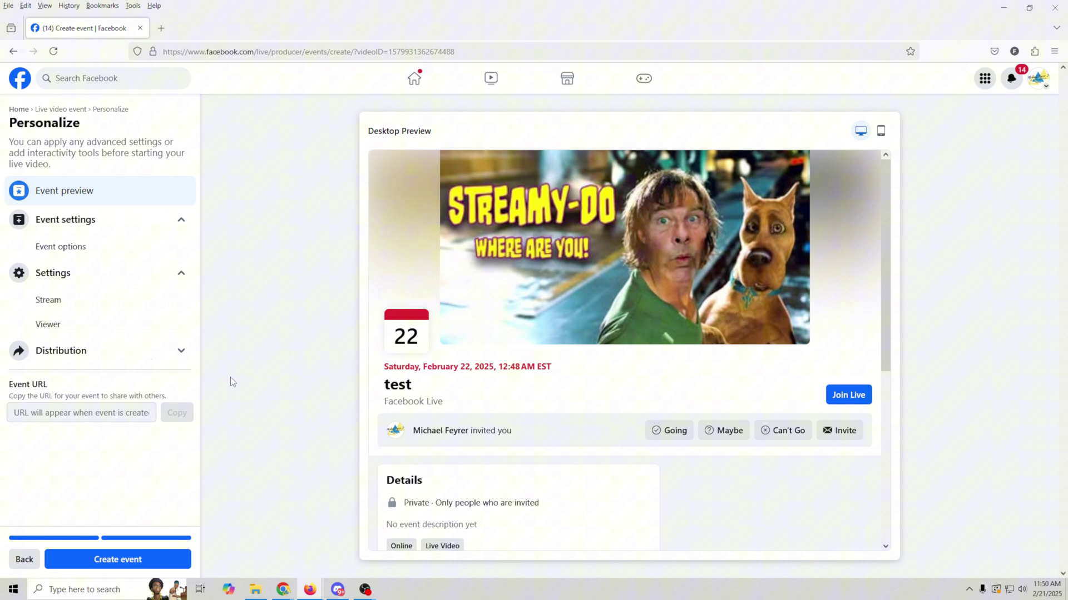
click(92, 304)
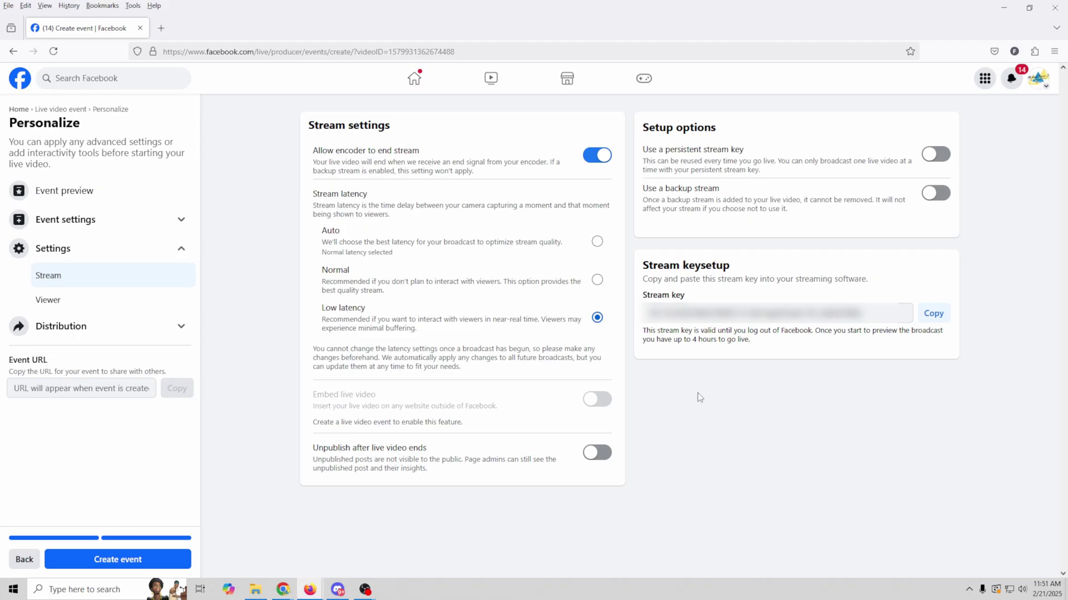
click(935, 154)
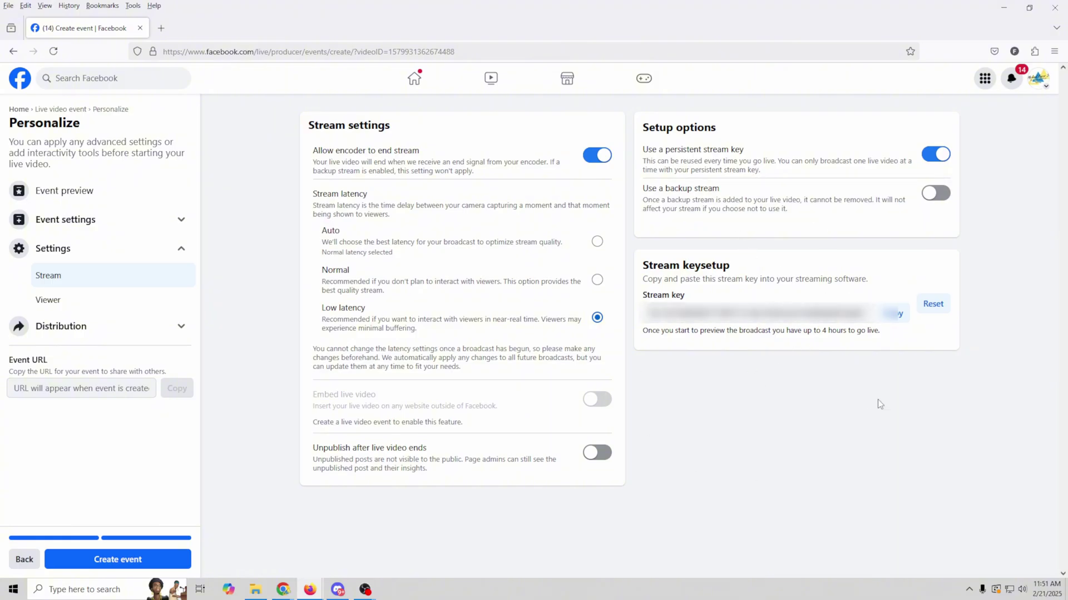
click(935, 155)
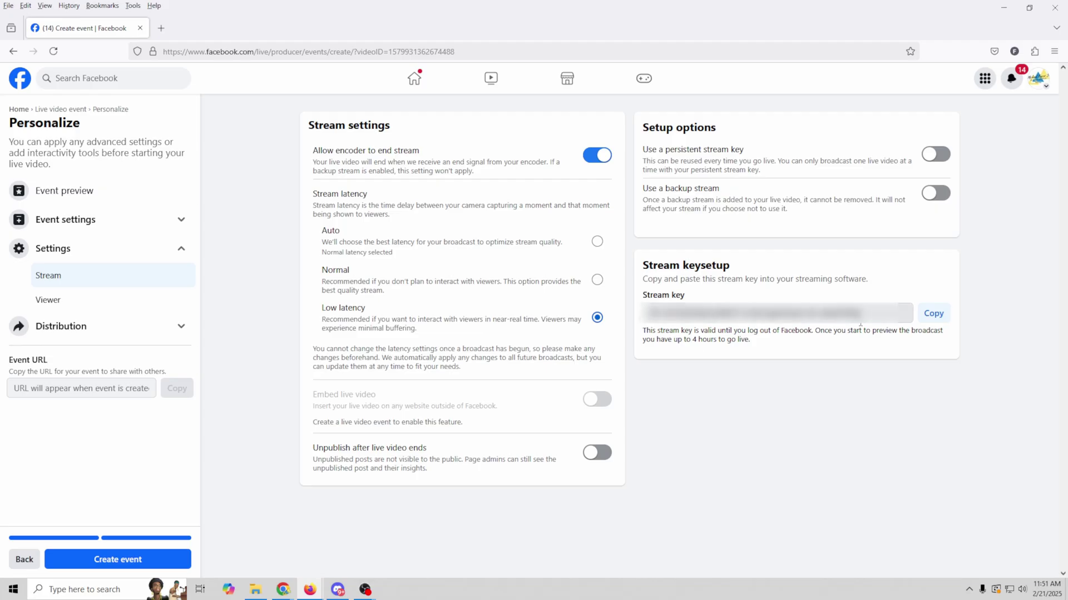
click(939, 320)
Paste the Facebook stream key into the OBS wizard and start the bandwidth test.
mouse_move(369, 593)
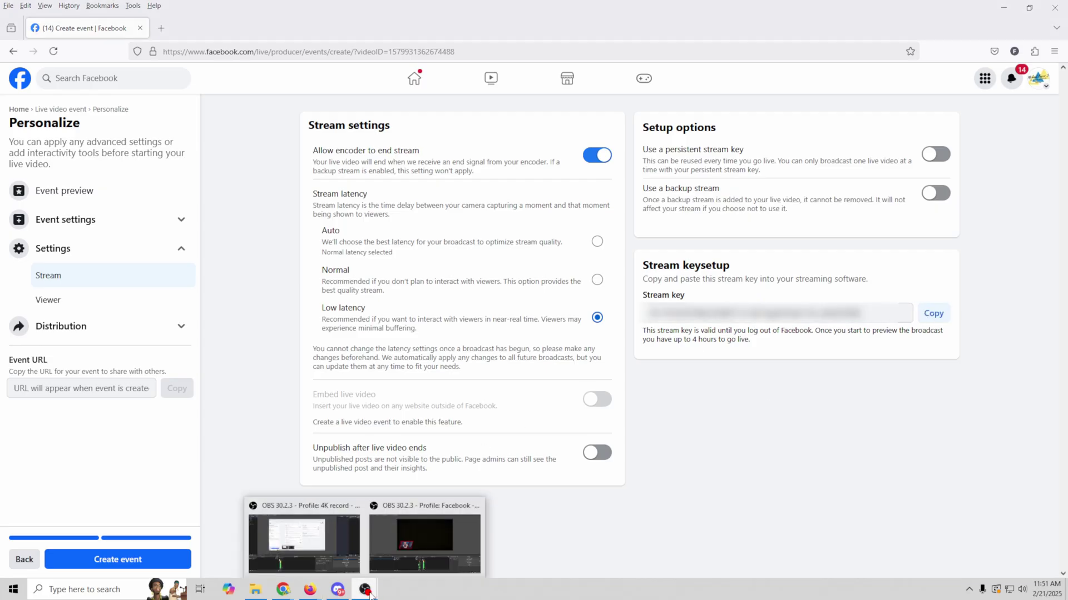
click(428, 538)
click(480, 261)
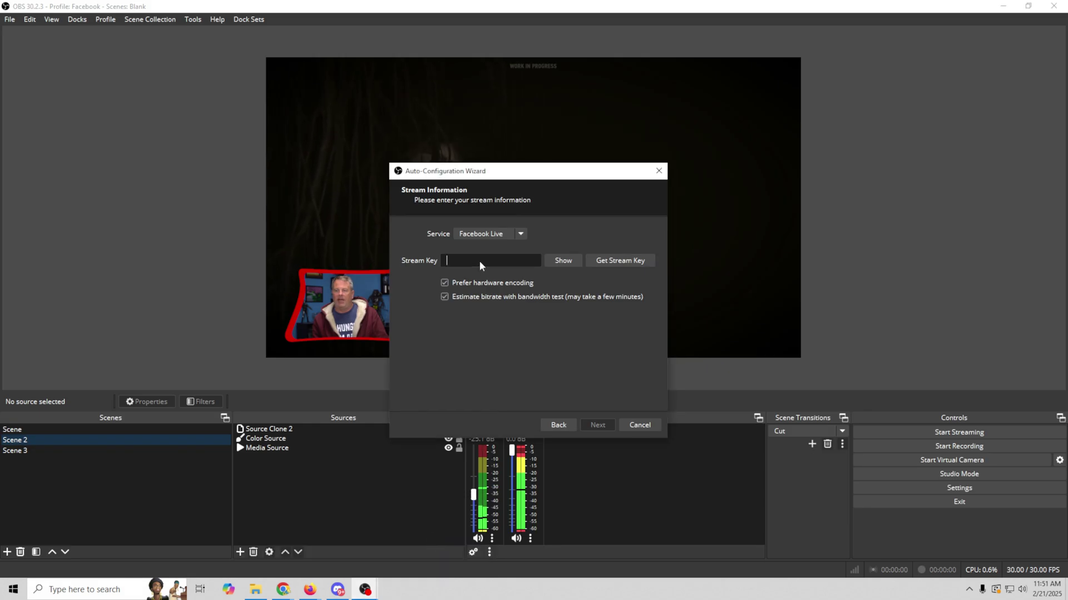
key(ctrl+v)
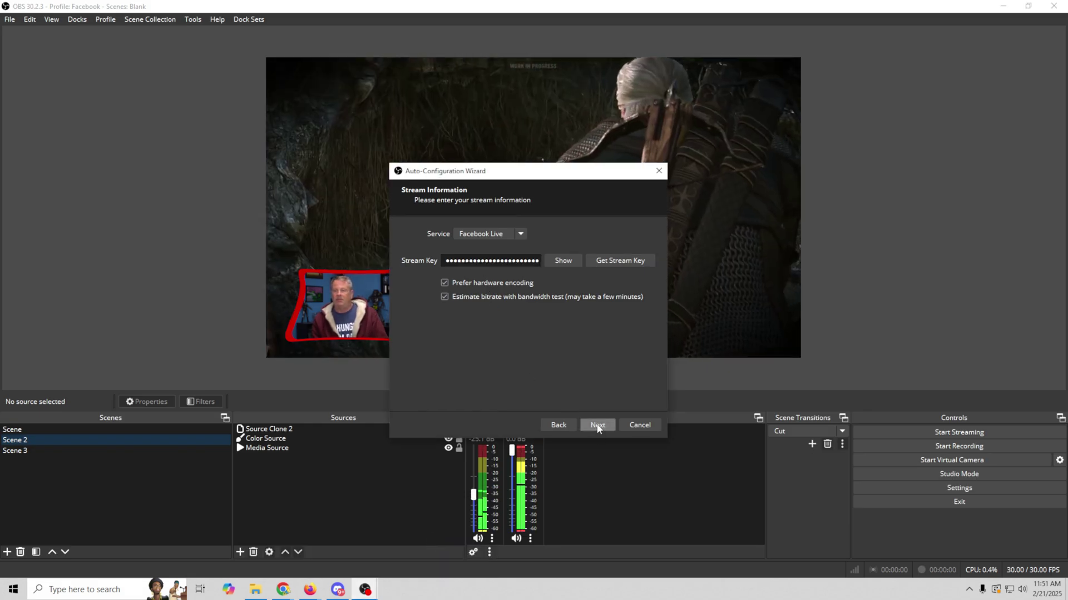
click(597, 425)
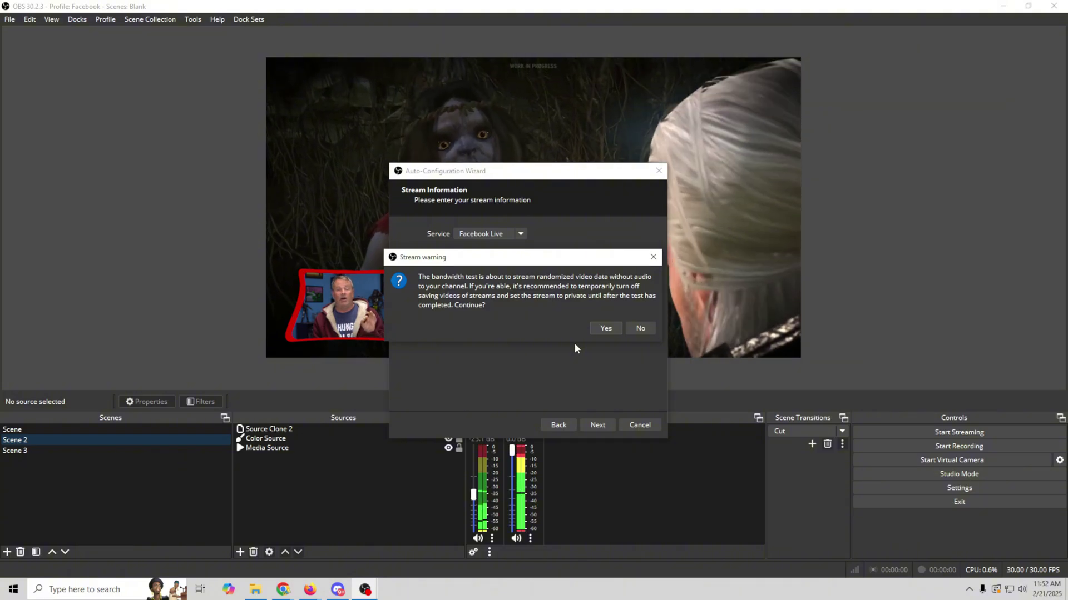
click(605, 330)
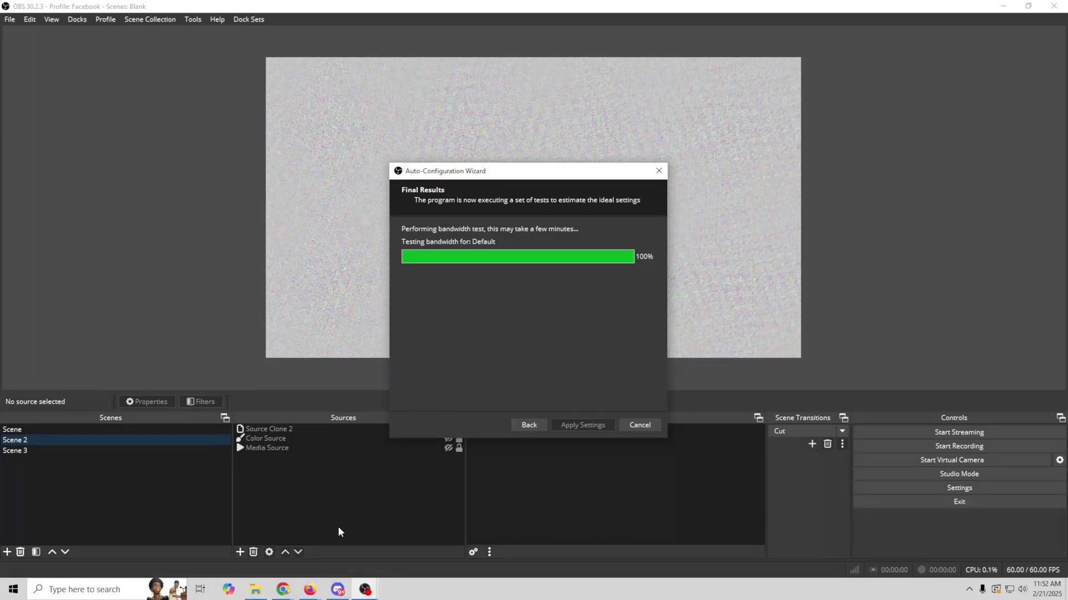
click(252, 533)
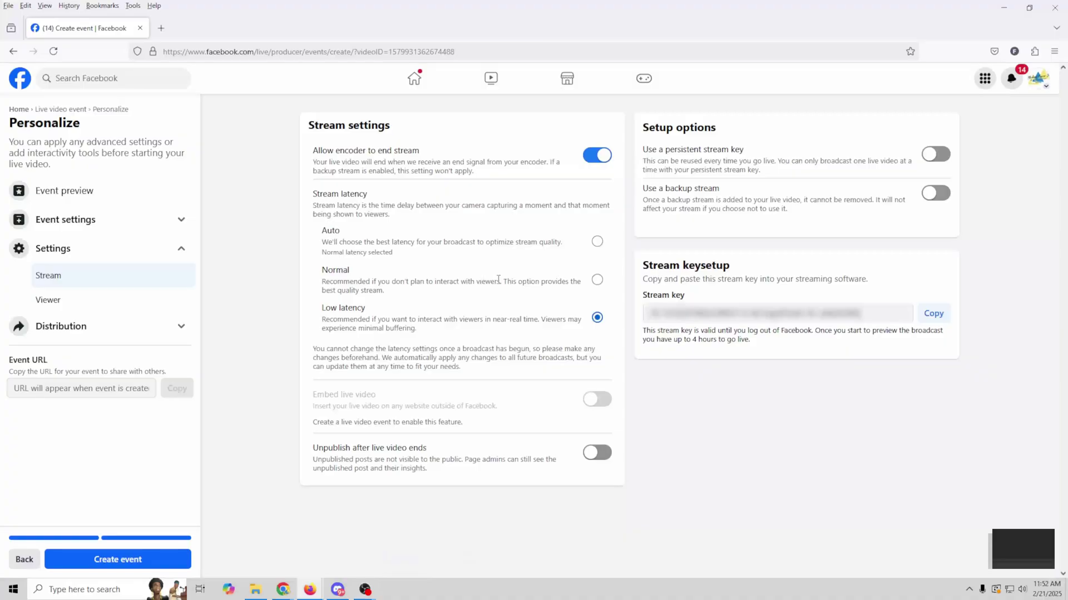
Create the scheduled 'test' event and return to the Live Producer home.
click(123, 560)
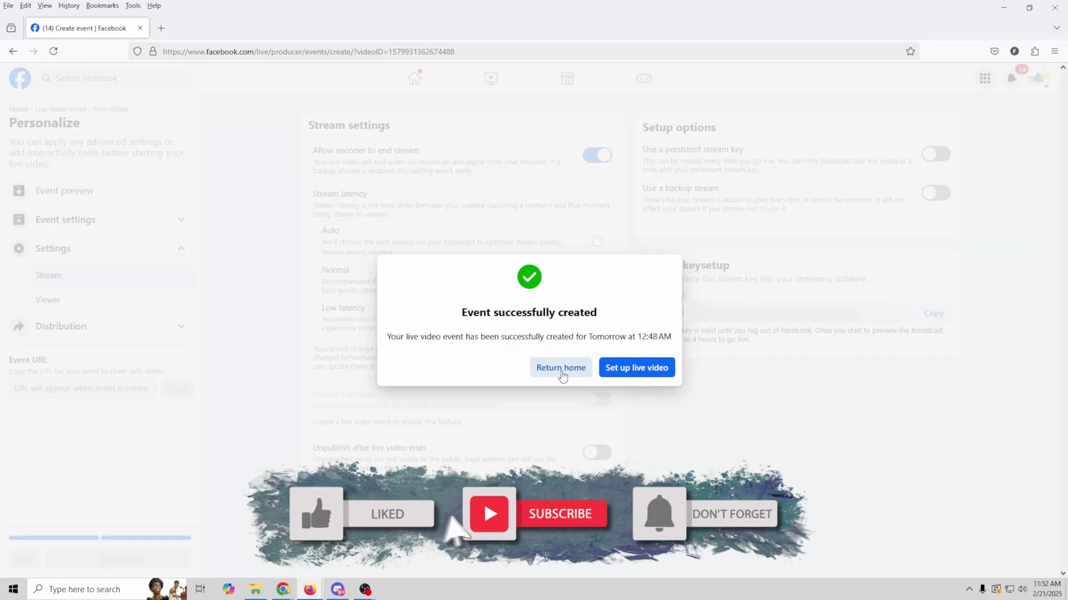
click(557, 375)
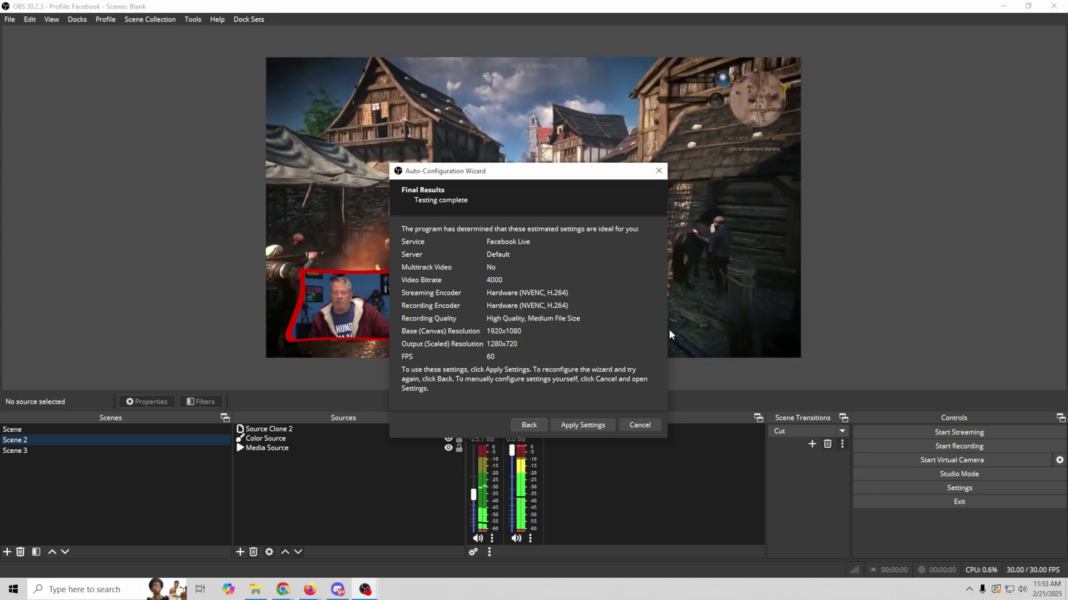
Apply the wizard's recommended settings and set the output resolution to 1920x1080.
click(573, 425)
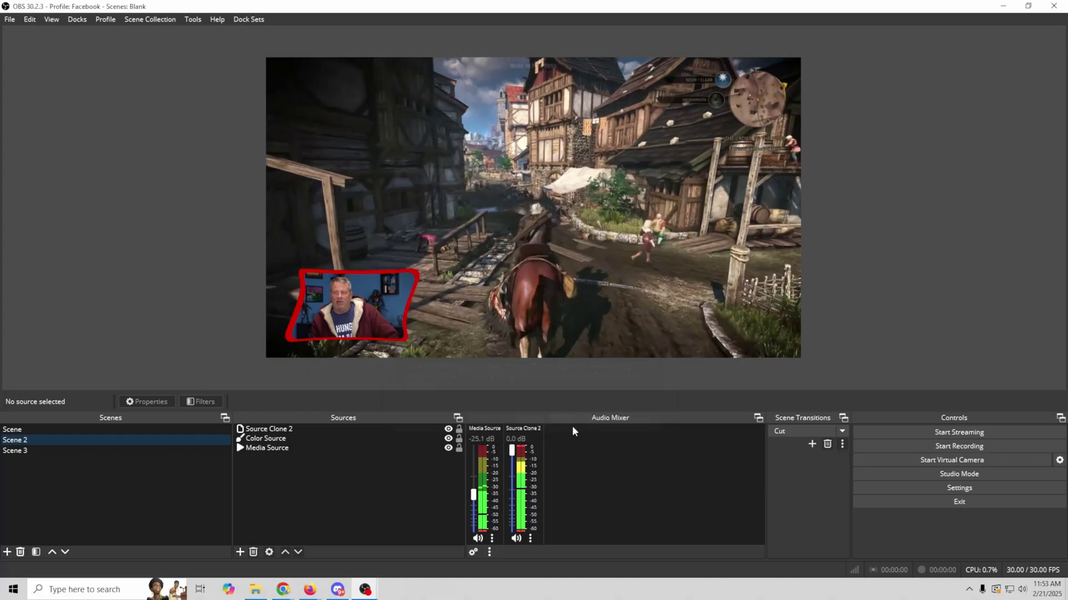
click(939, 488)
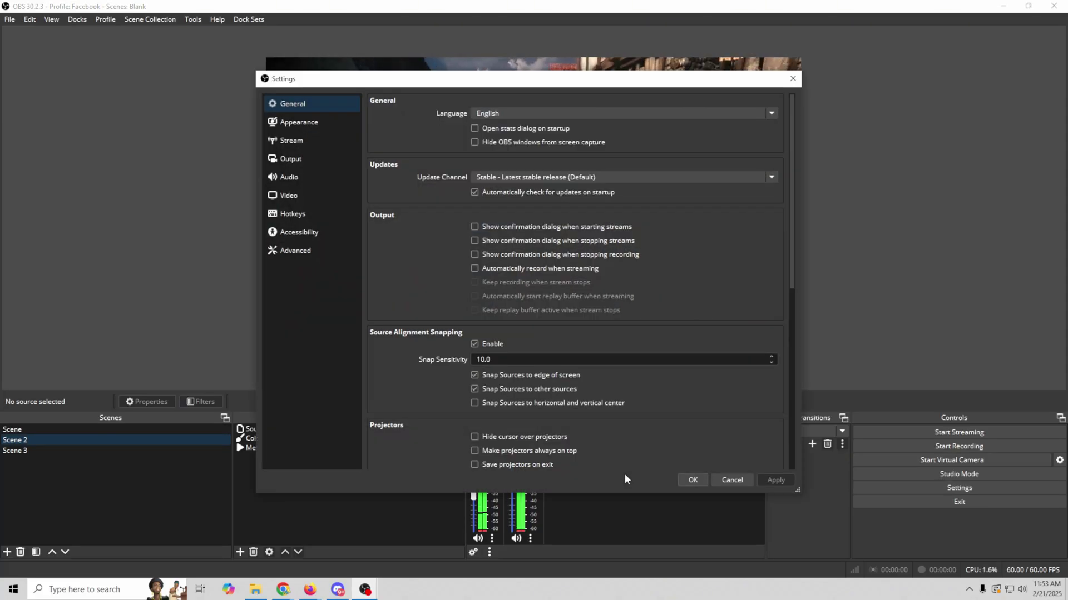
click(302, 193)
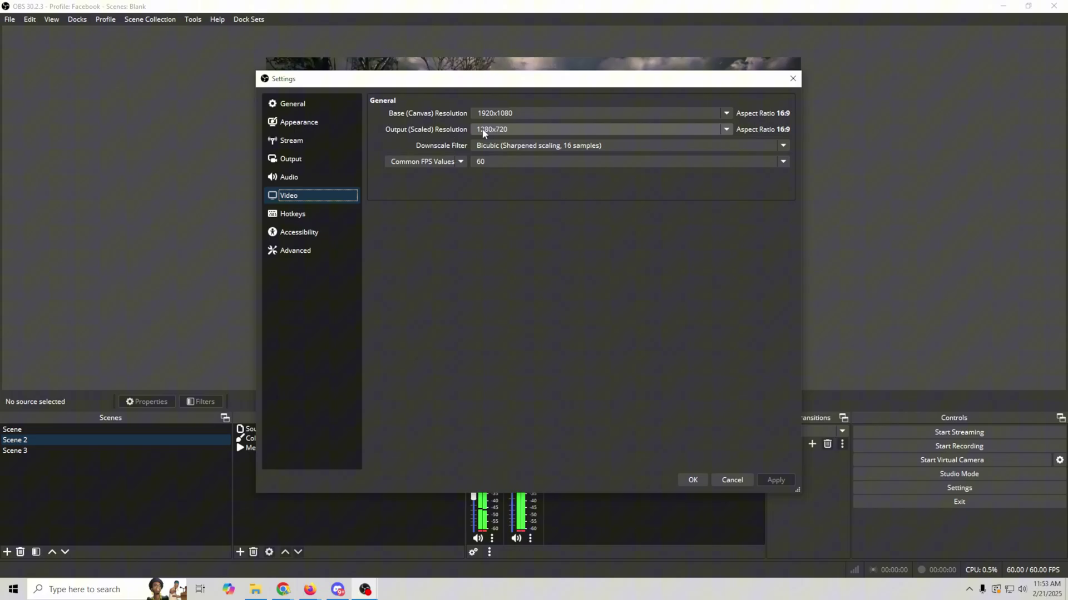
click(727, 129)
click(676, 143)
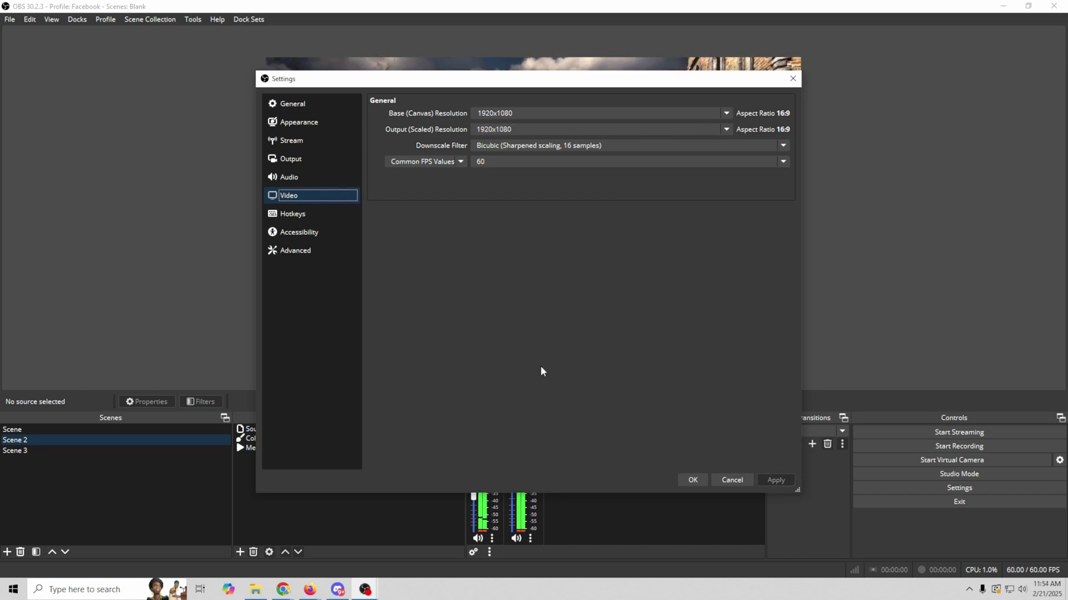
key(Escape)
mouse_move(313, 590)
click(361, 541)
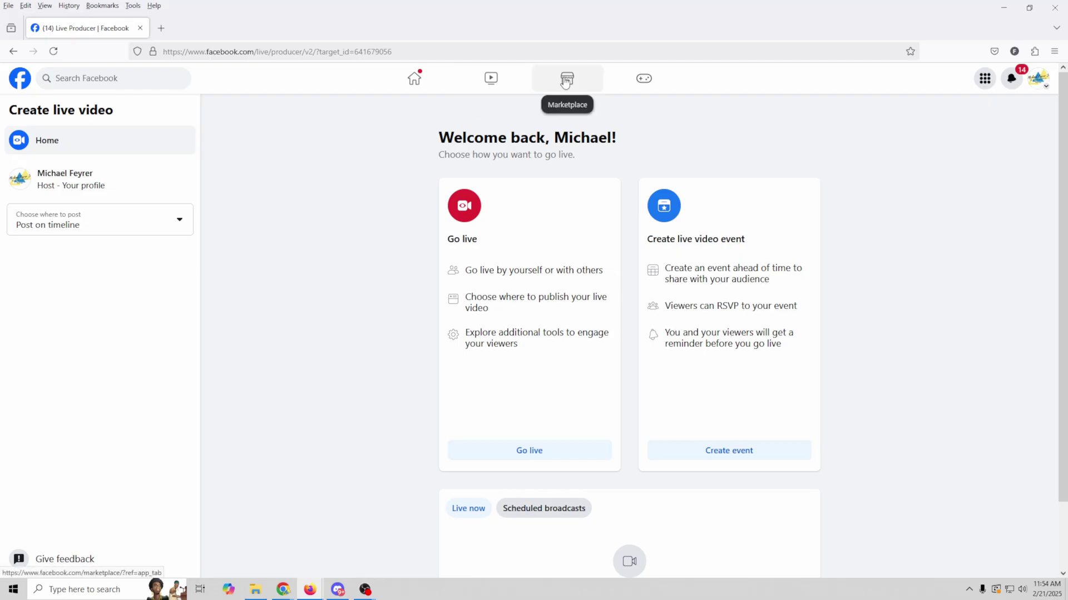
Go to the Facebook home feed and open the Events page.
click(420, 87)
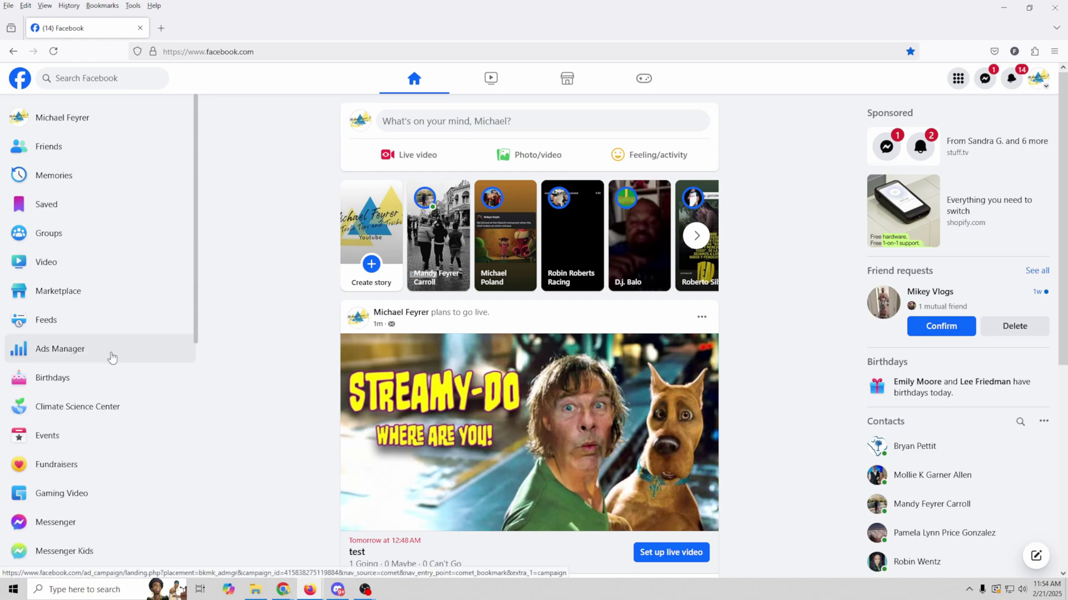
scroll(111, 357, down, 3)
click(52, 274)
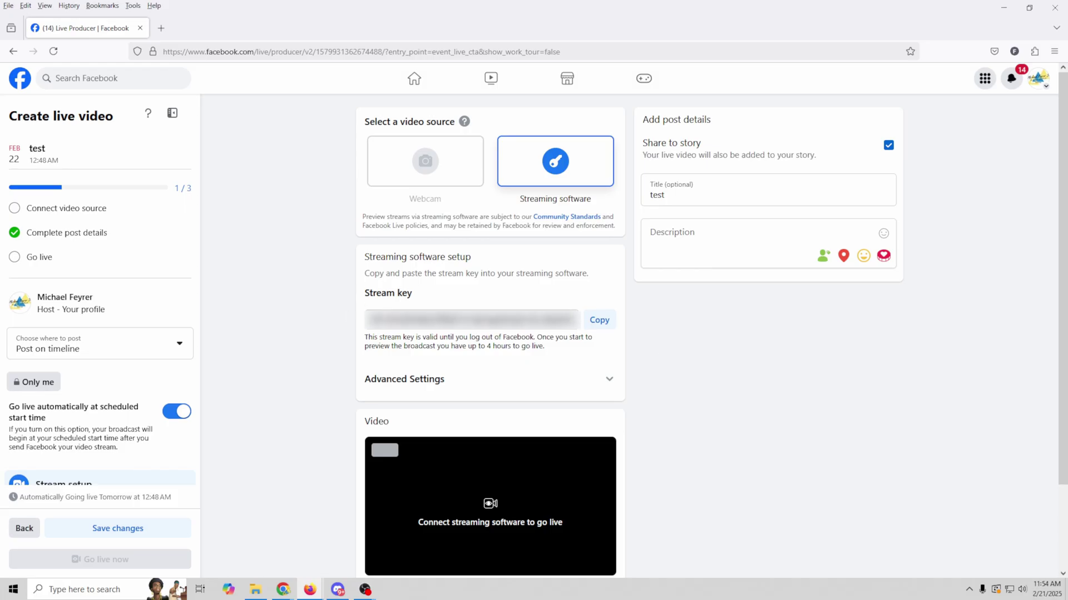
Open the OBS Stream settings and clear the old stream key.
mouse_move(367, 593)
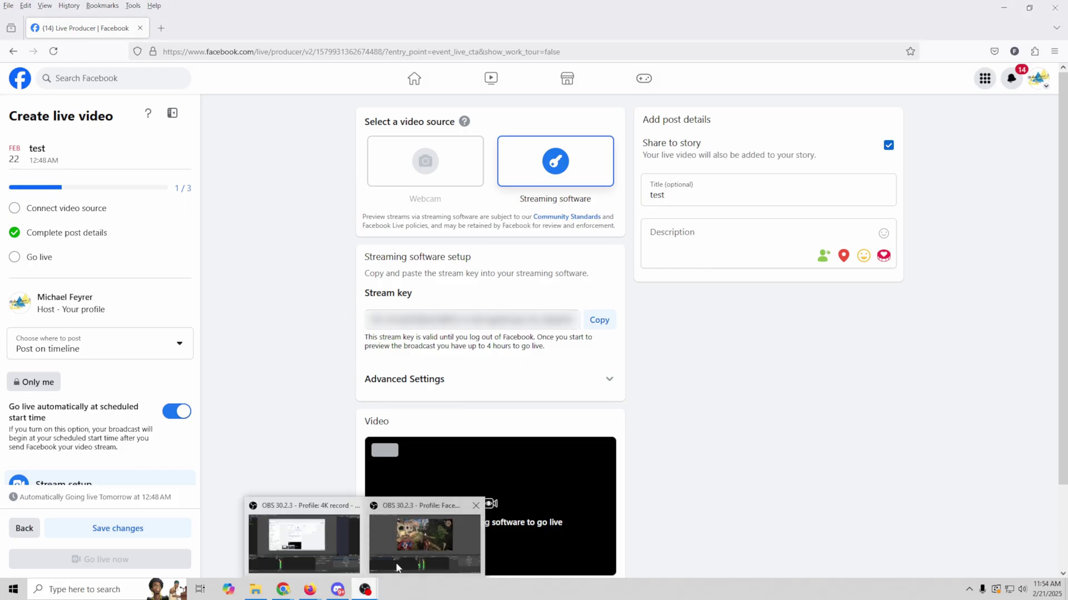
click(425, 531)
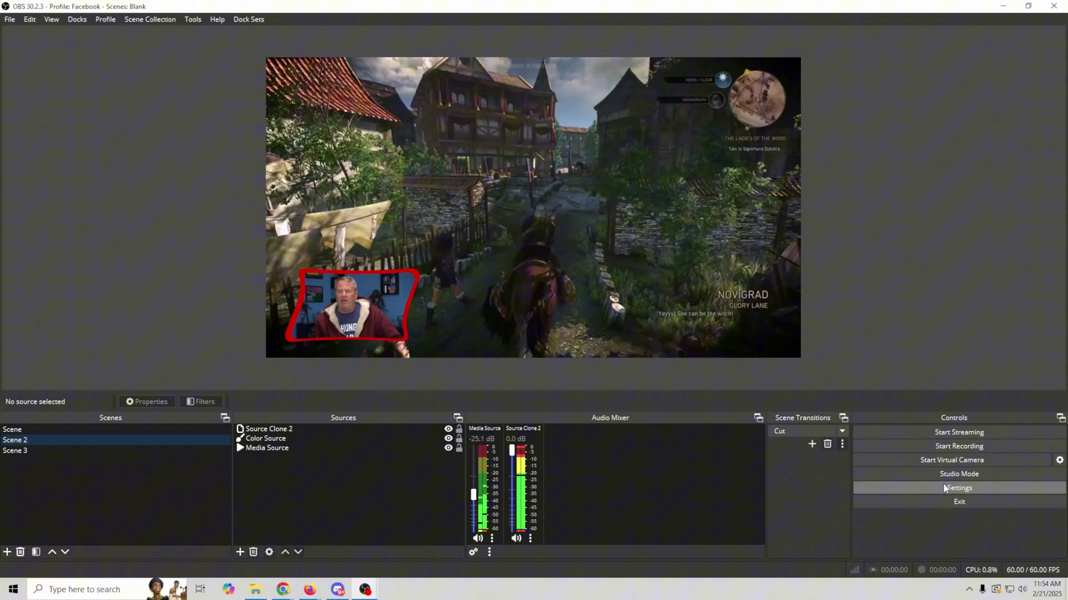
click(943, 486)
click(299, 142)
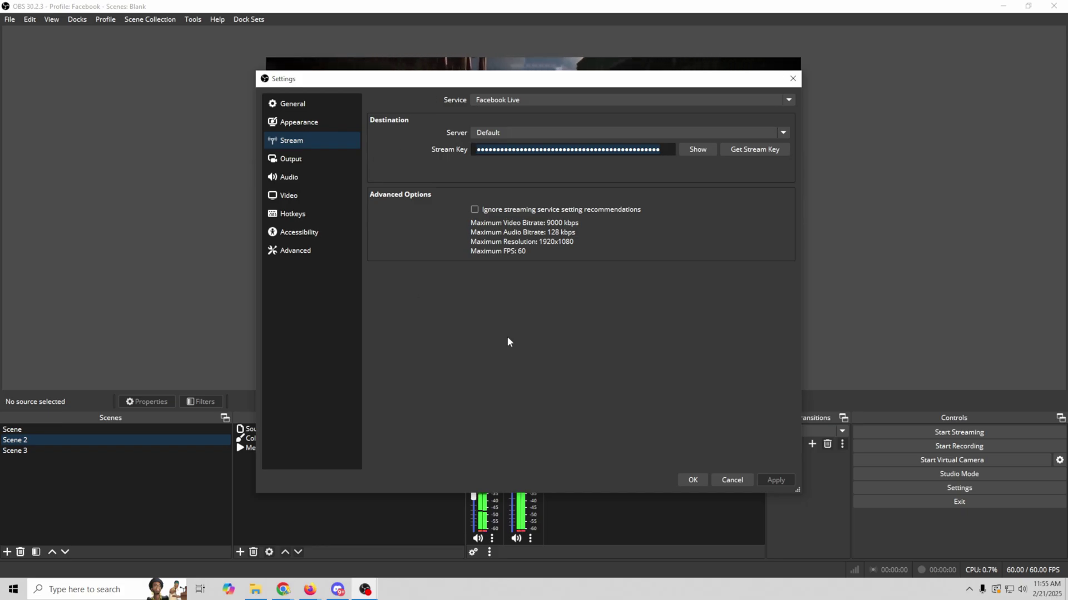
key(ctrl+a)
key(Delete)
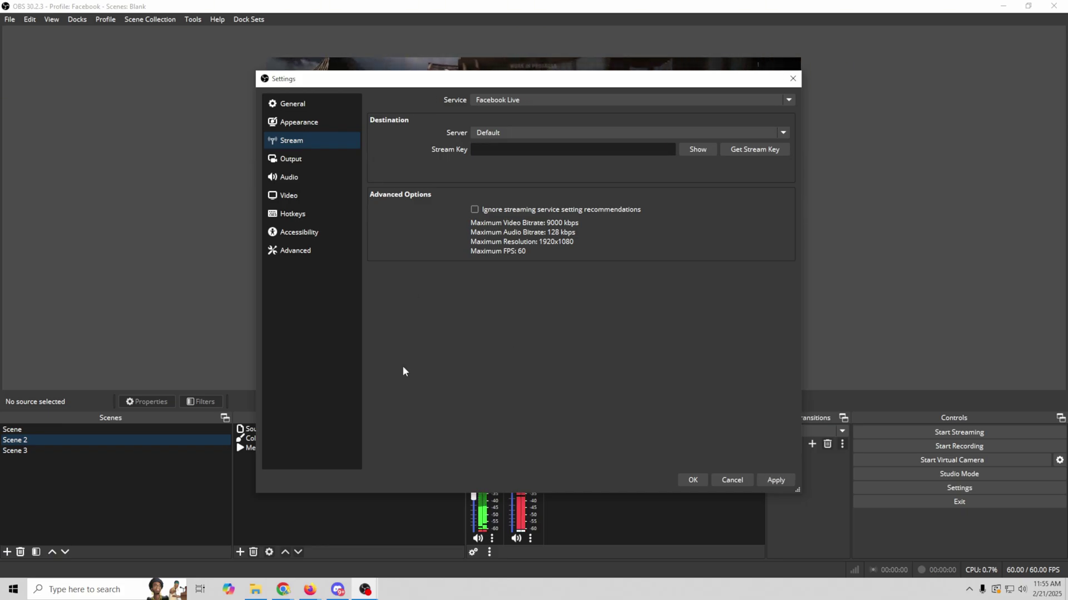
Bring in the test event's new stream key and save the Stream settings.
mouse_move(306, 595)
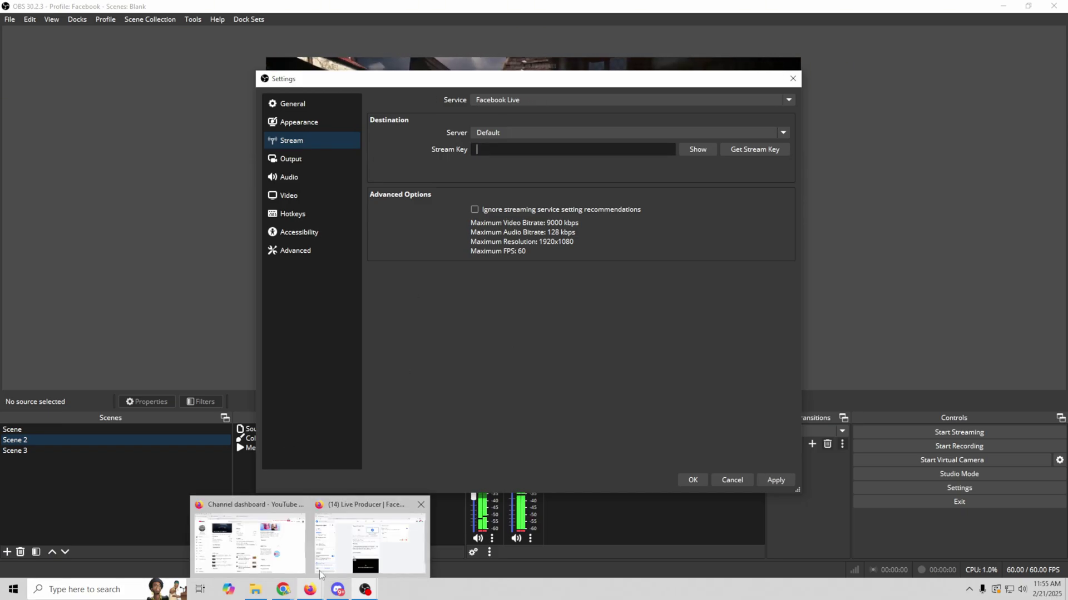
click(330, 546)
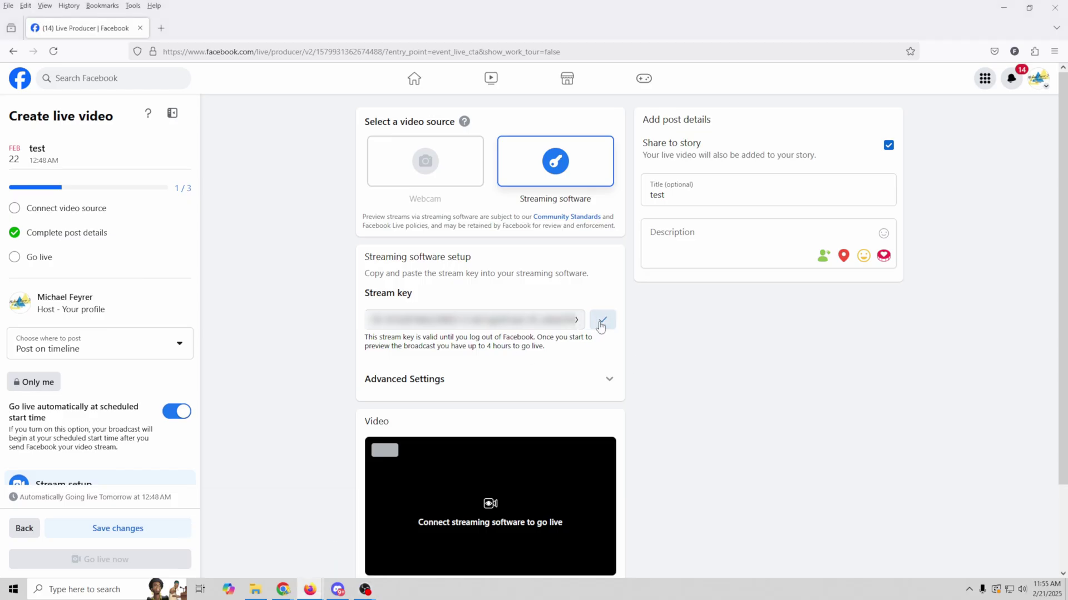
mouse_move(365, 590)
click(426, 535)
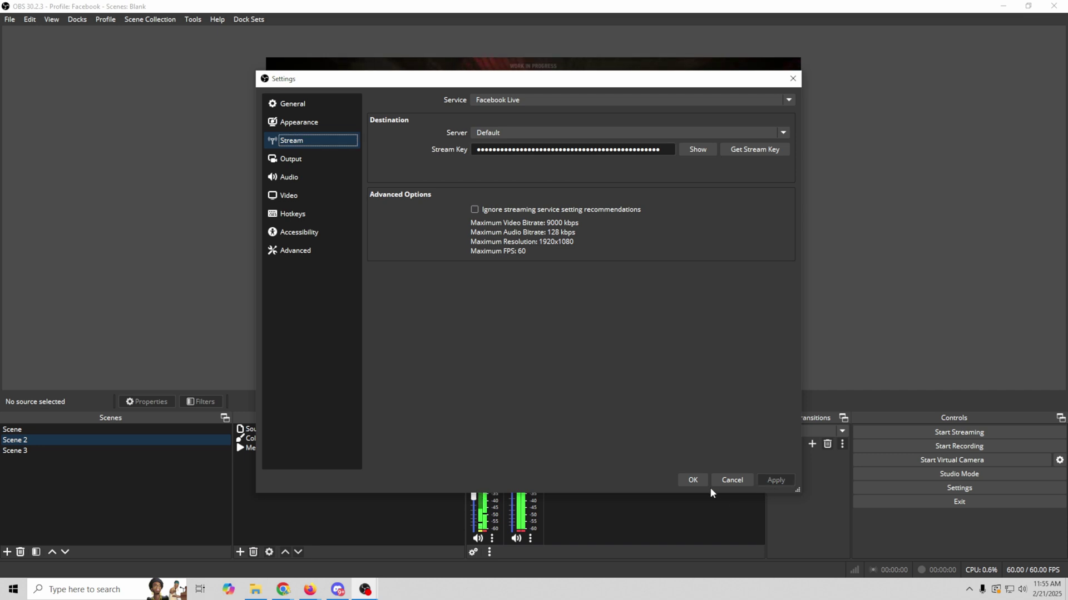
click(695, 482)
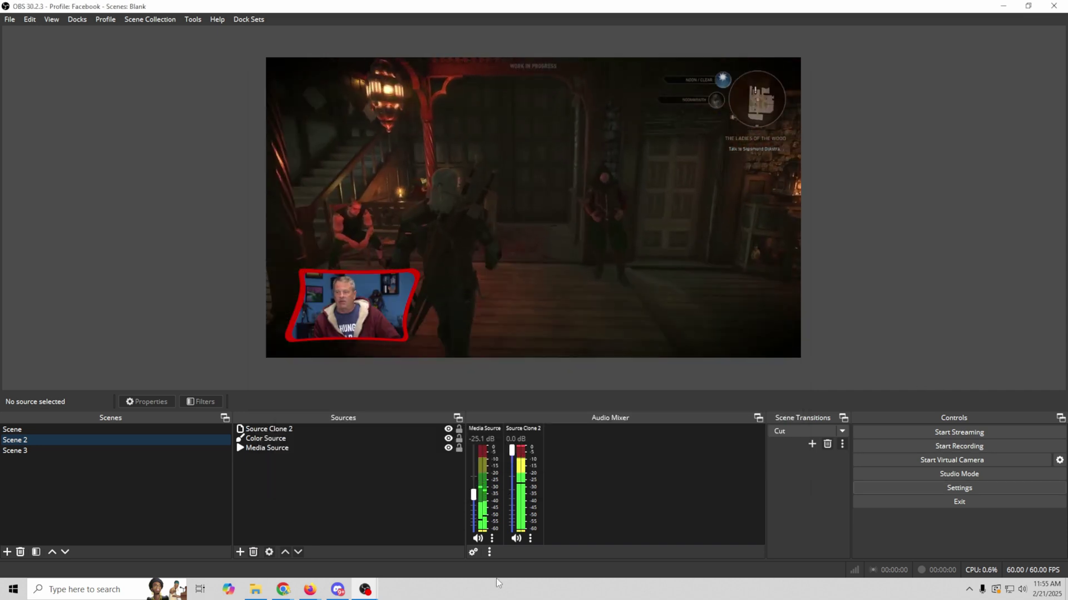
key(alt+Tab)
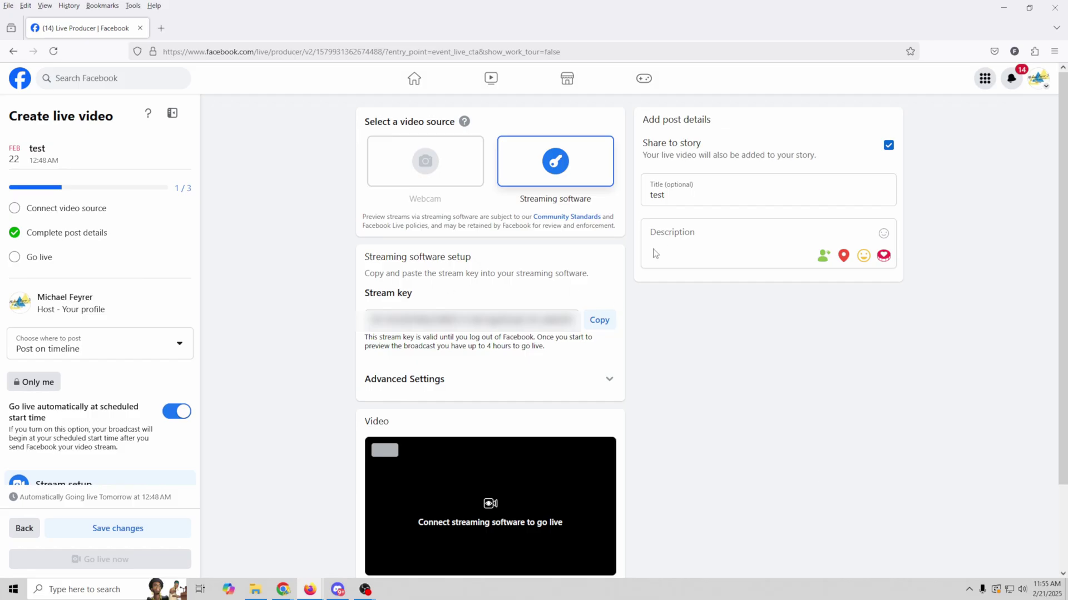
Look over the Live Producer streaming software setup page, then bring back the OBS Facebook-profile window.
scroll(676, 339, down, 2)
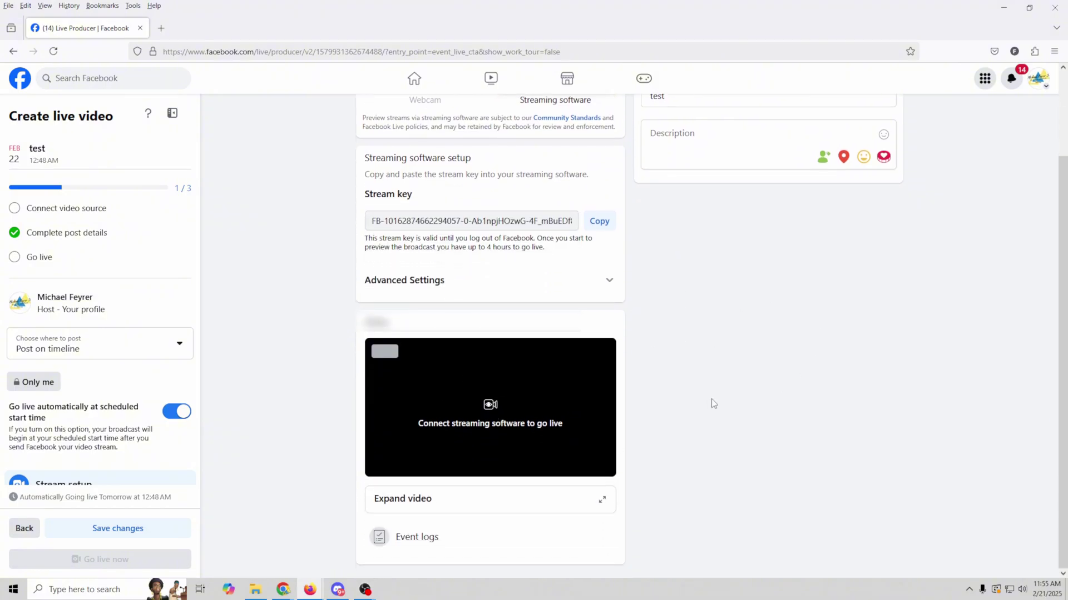
scroll(714, 404, up, 2)
scroll(712, 402, down, 2)
scroll(712, 402, up, 2)
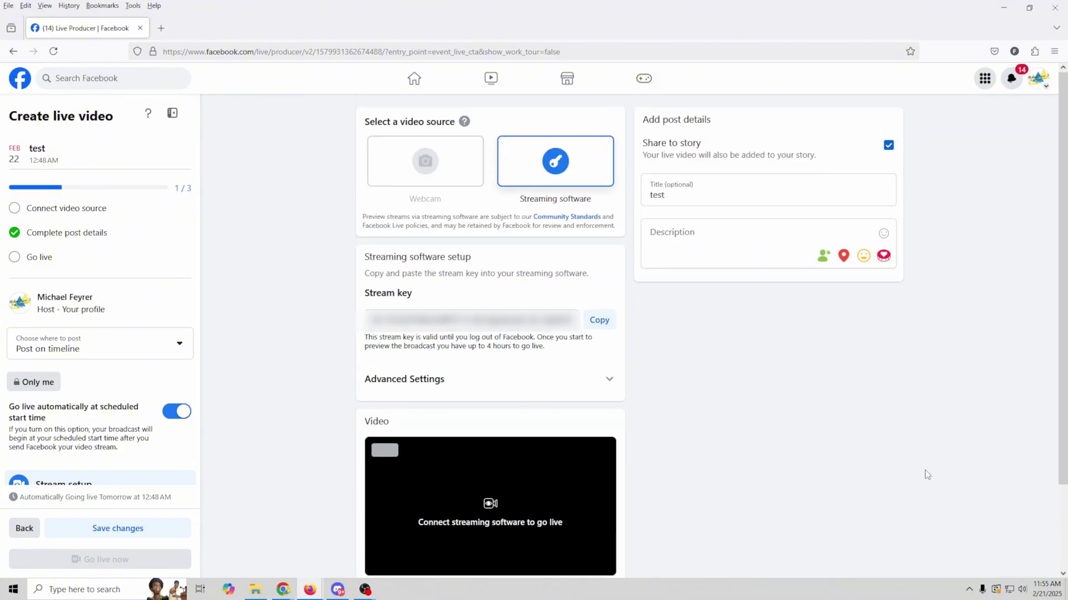
scroll(759, 375, down, 2)
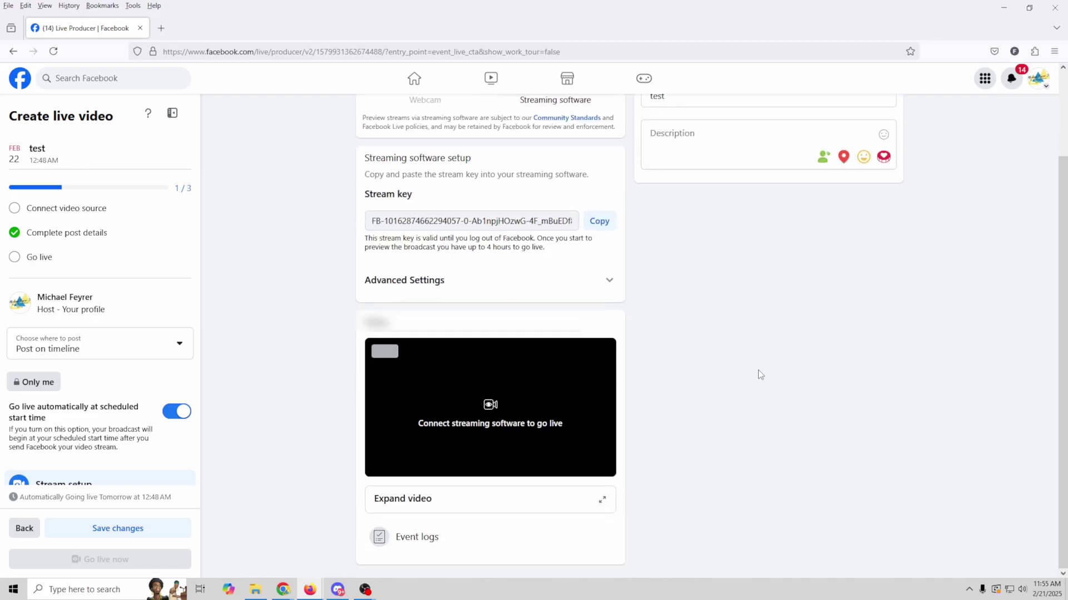
scroll(758, 369, up, 2)
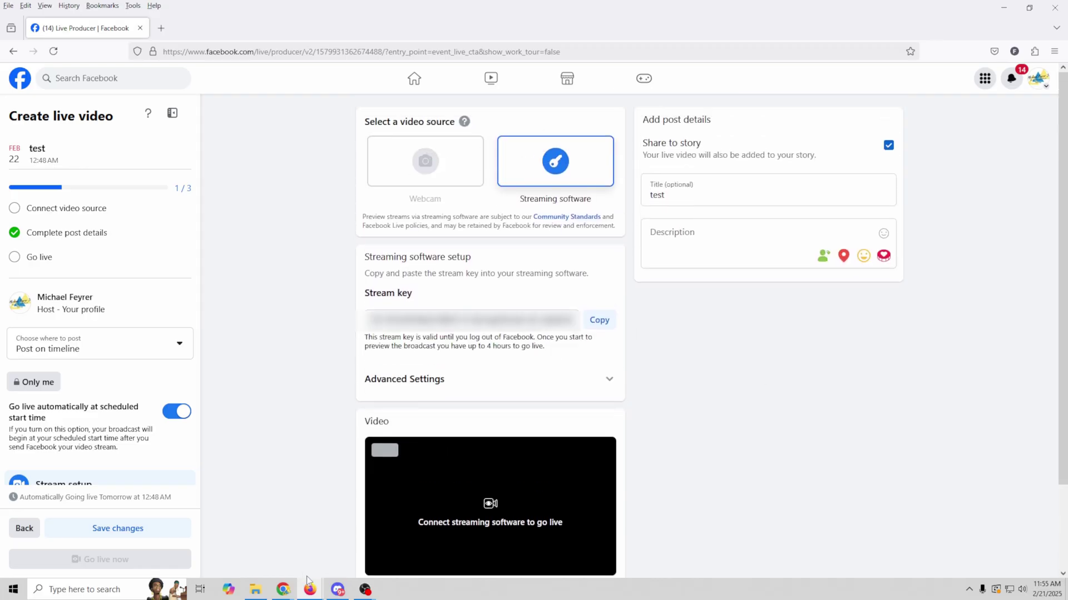
mouse_move(365, 593)
click(415, 538)
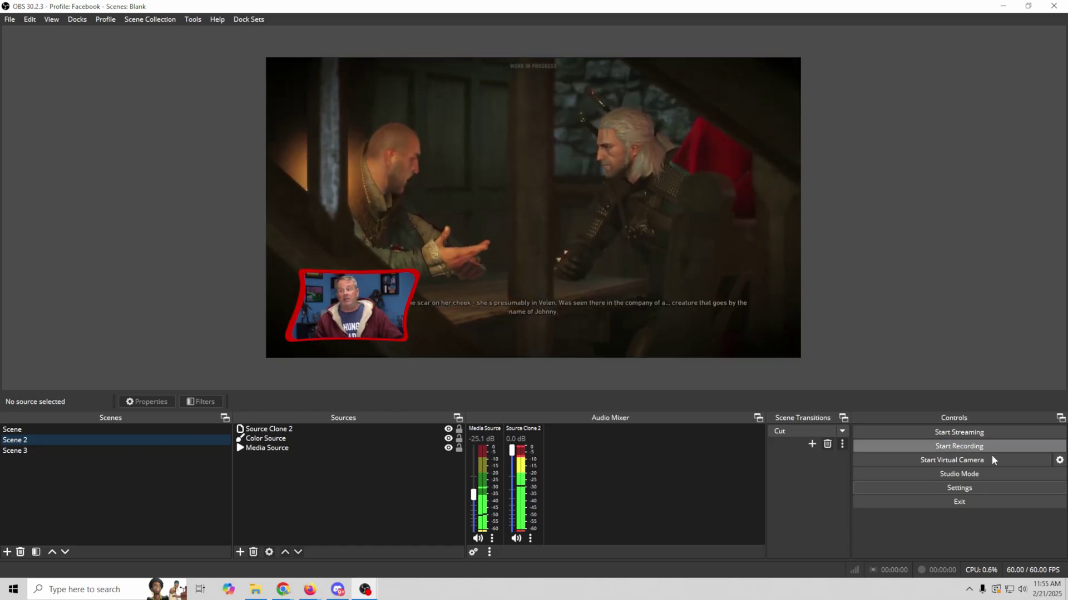
click(978, 487)
click(298, 159)
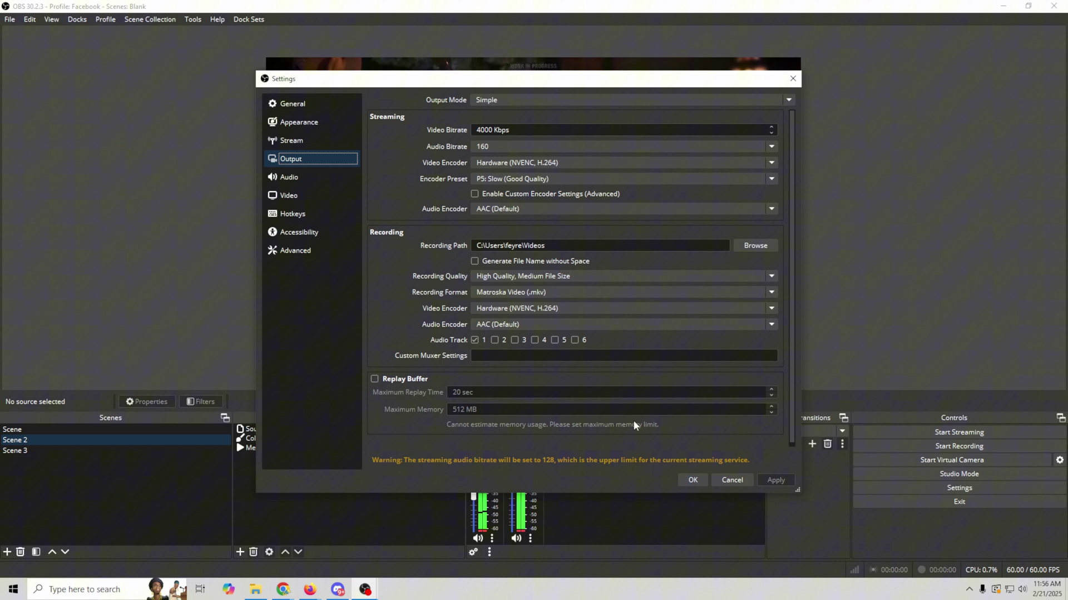
click(730, 480)
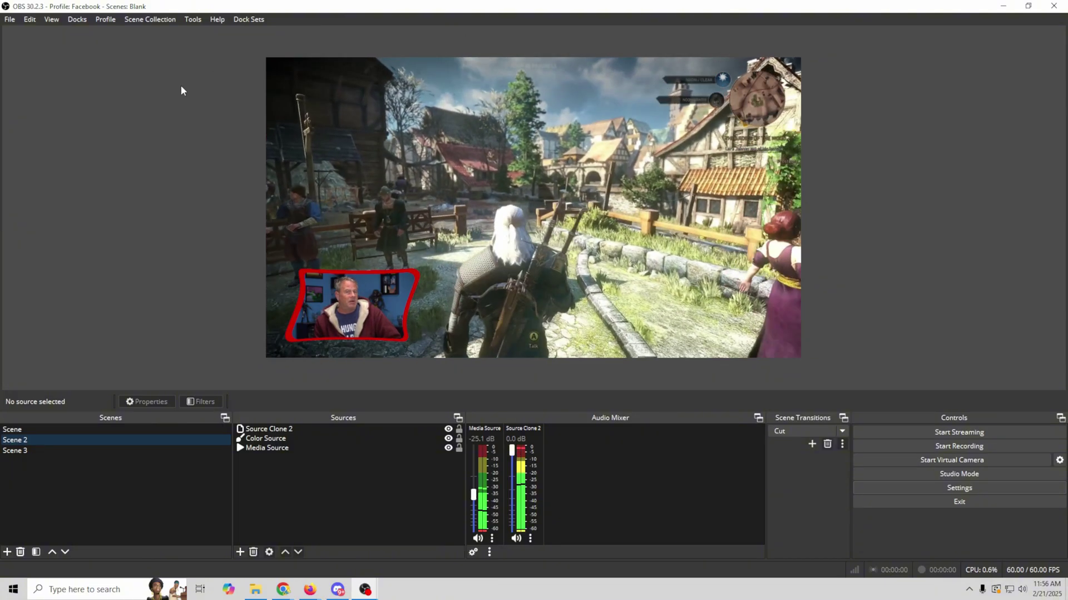
Show the Aitum Multistream panel from Docks and dock it along the right side.
click(74, 20)
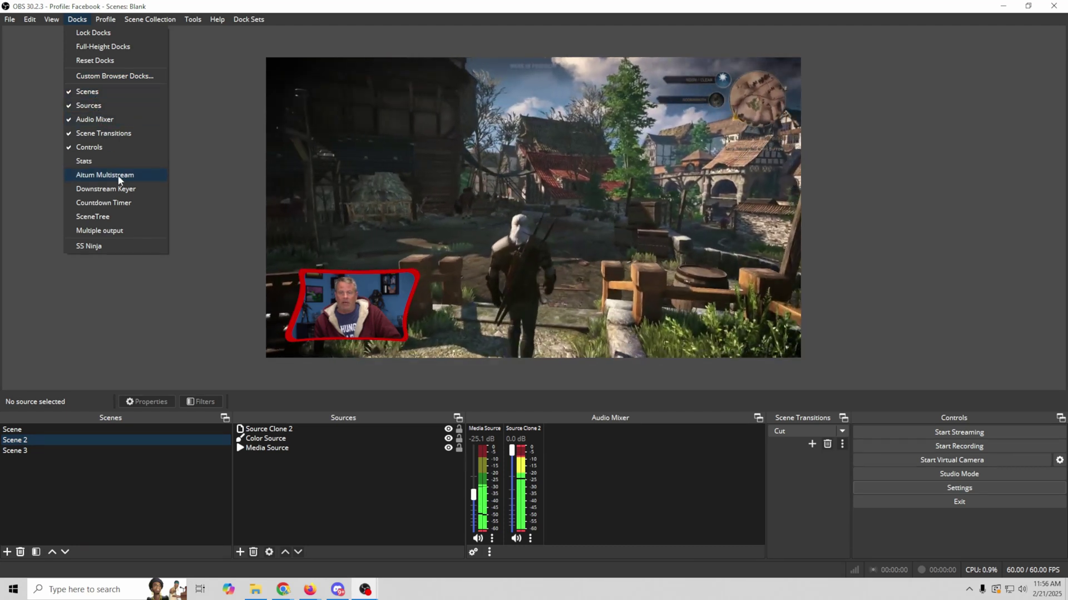
click(120, 176)
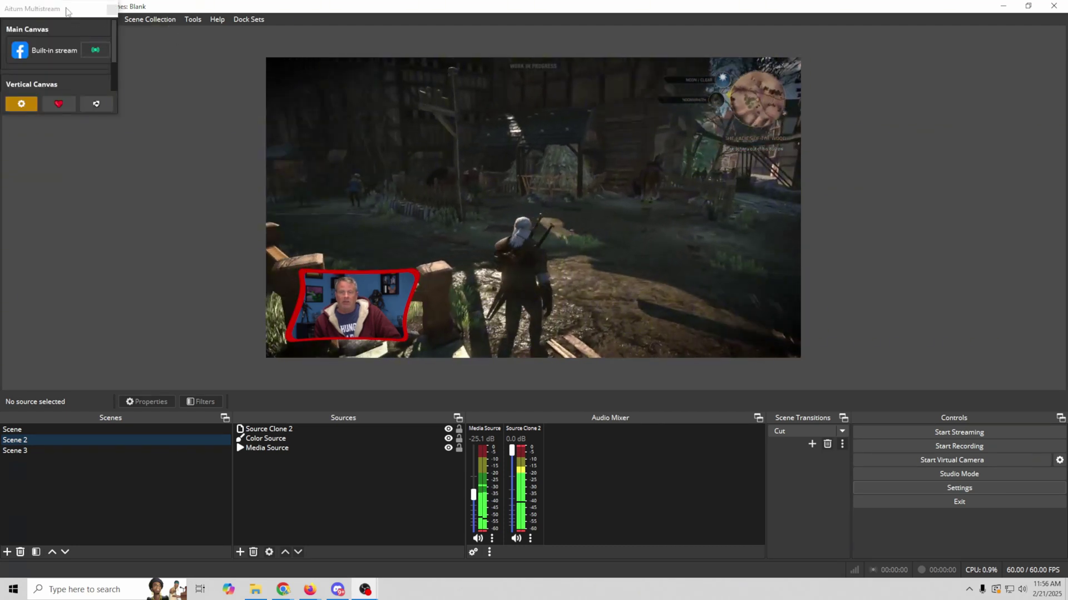
drag(65, 11, 1037, 192)
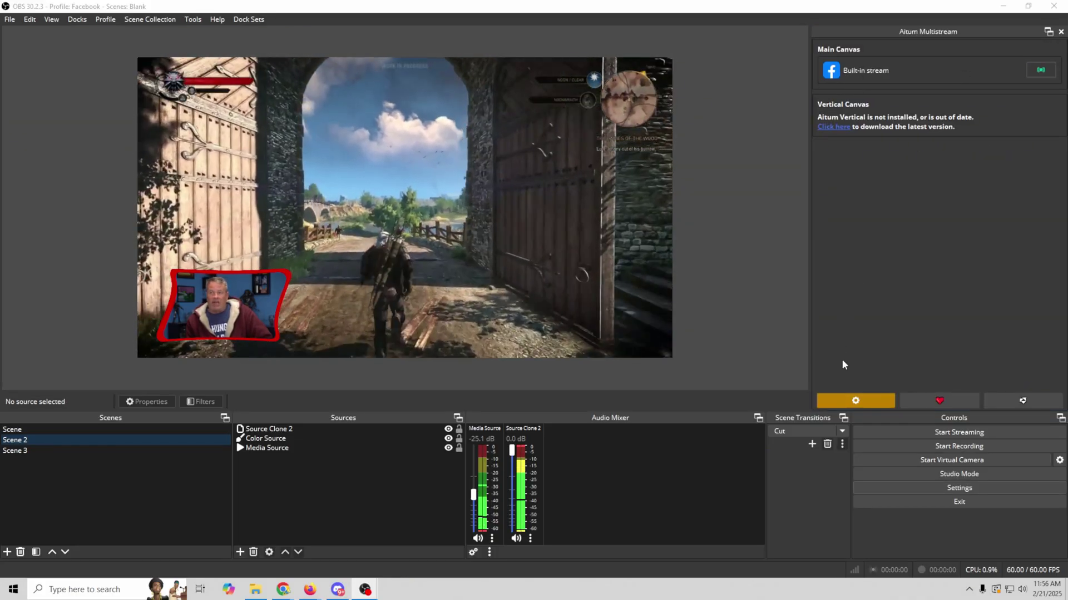
In Aitum Multistream settings, start a new Main Canvas output and position its window.
click(855, 400)
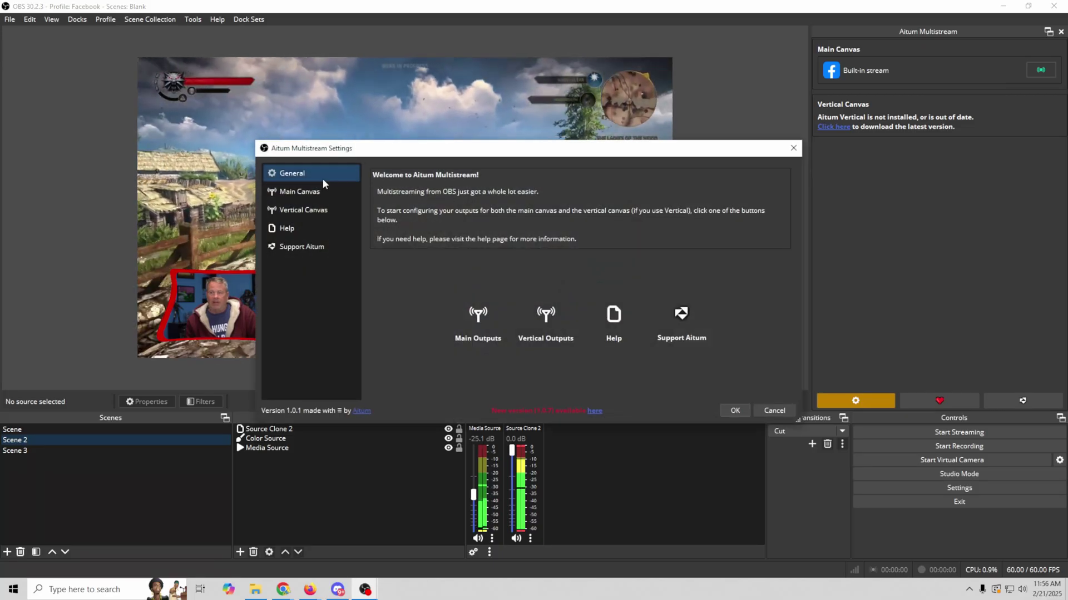
click(313, 190)
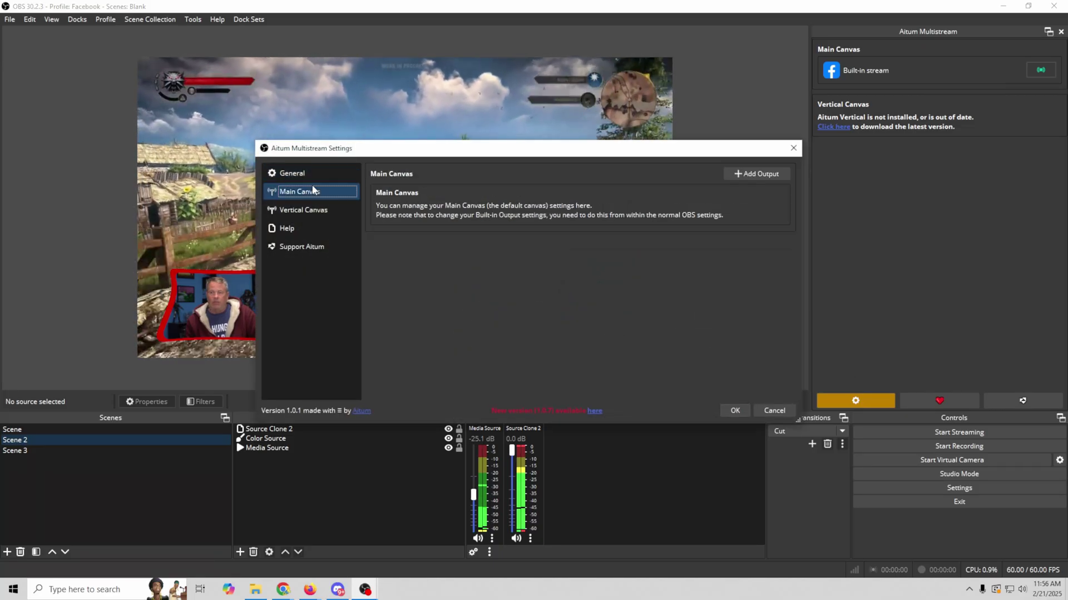
click(757, 174)
drag(547, 167, 544, 259)
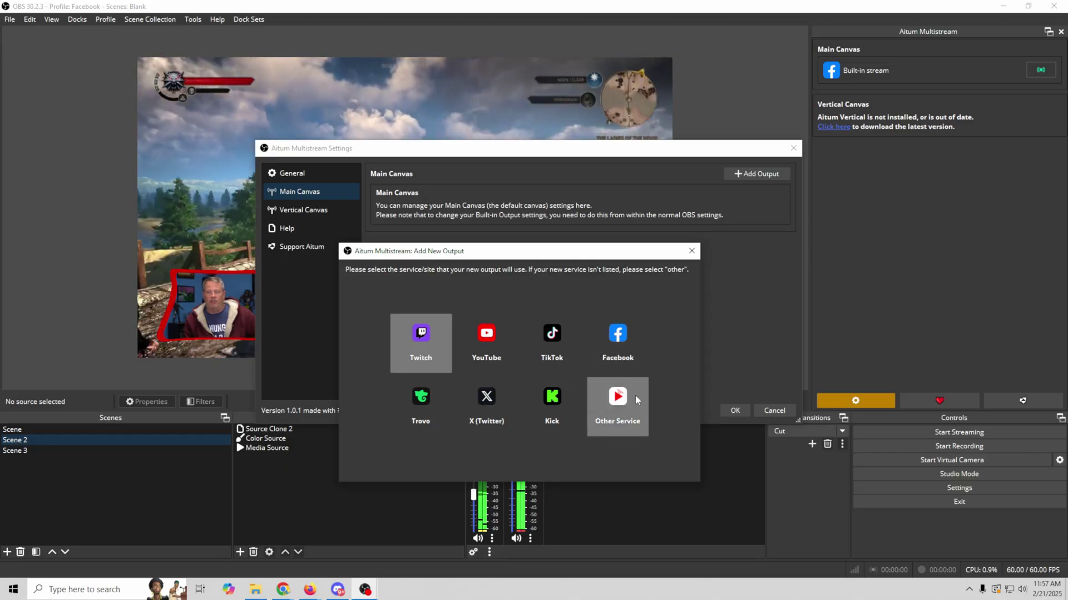
drag(503, 256, 514, 251)
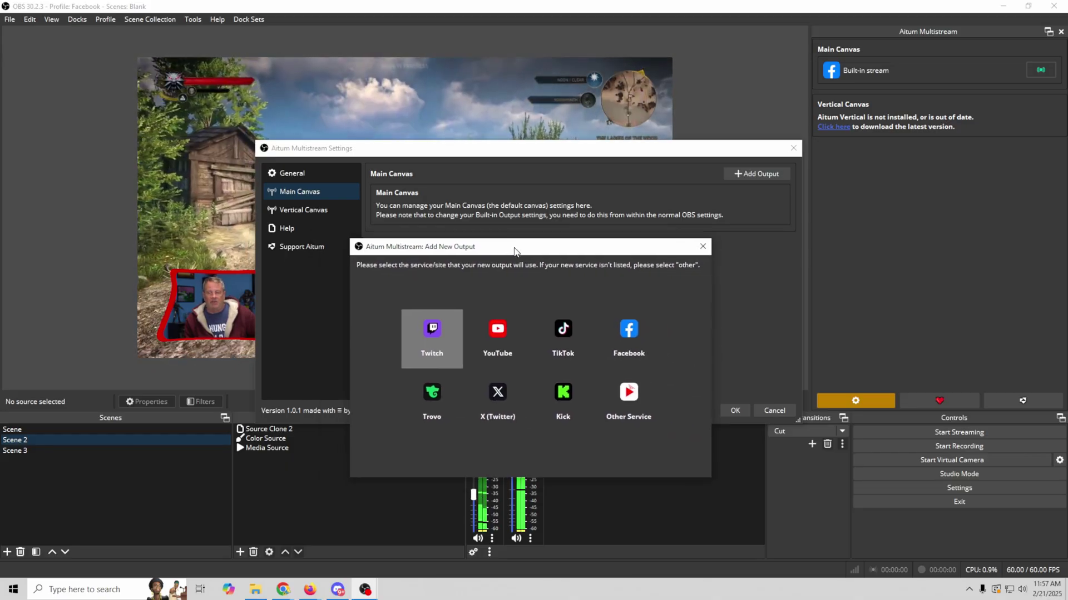
Pick YouTube as the new output's service, then switch to YouTube Studio in Chrome.
click(498, 334)
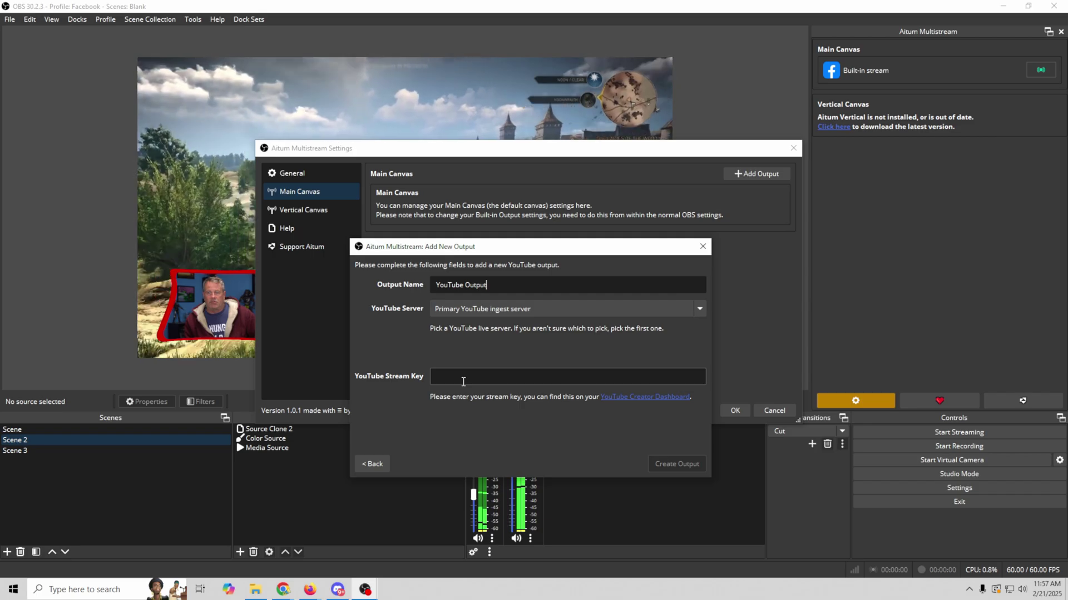
click(283, 589)
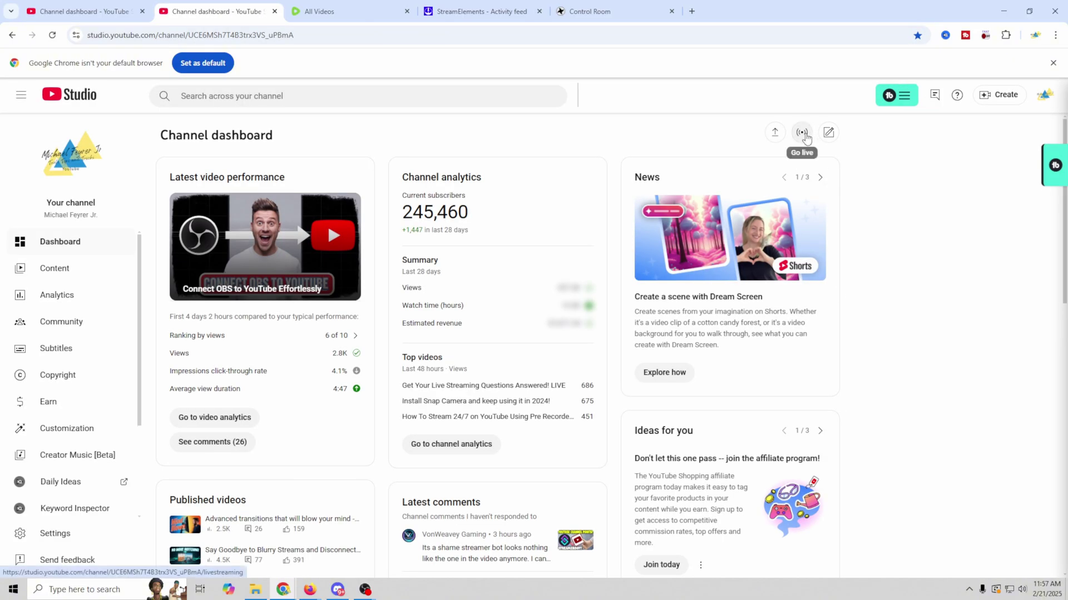
Go live and open the Stream dashboard for 'trivia test' to get its stream key.
click(802, 133)
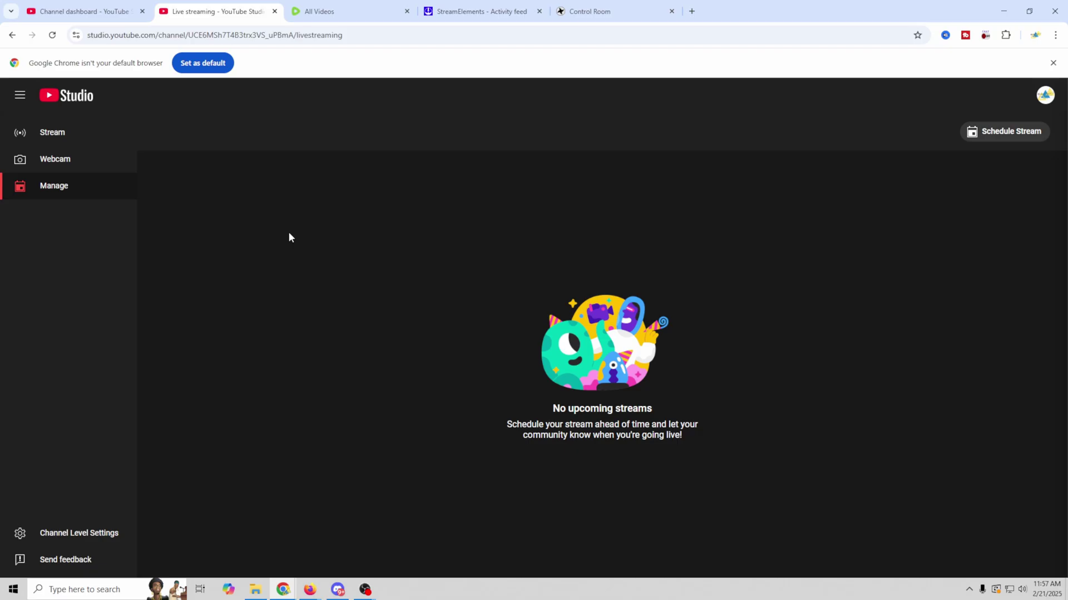
click(48, 138)
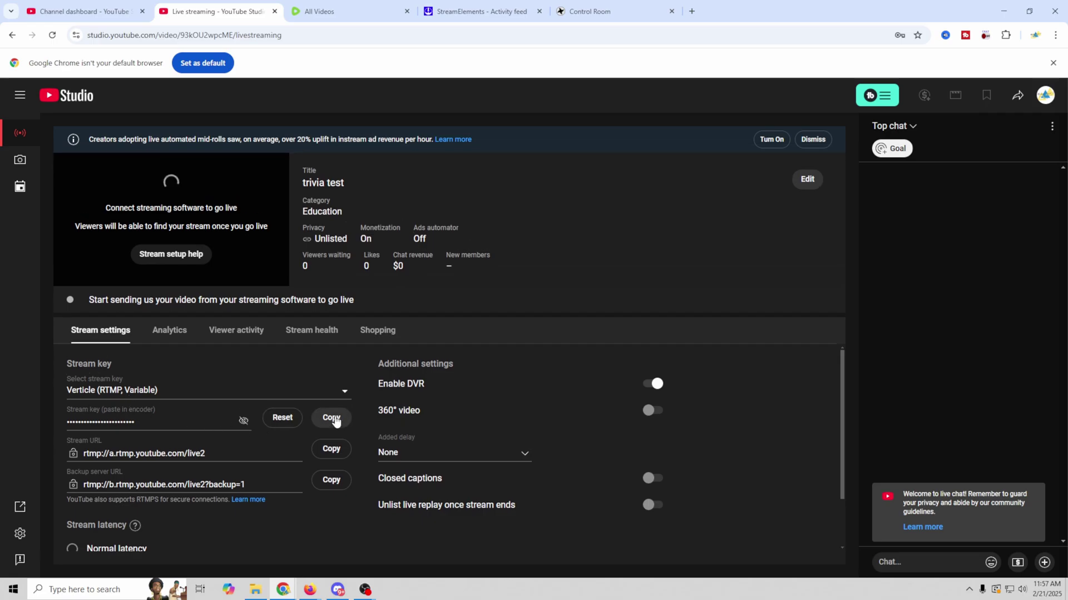
Back in OBS, paste the YouTube stream key, create the YouTube Output, and confirm with OK.
mouse_move(359, 594)
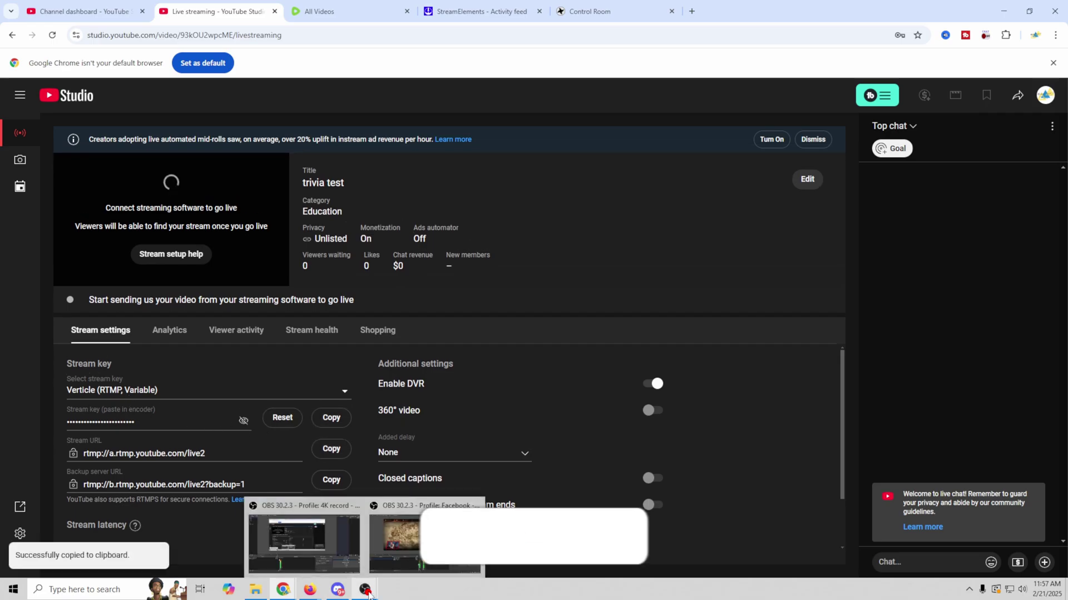
click(334, 536)
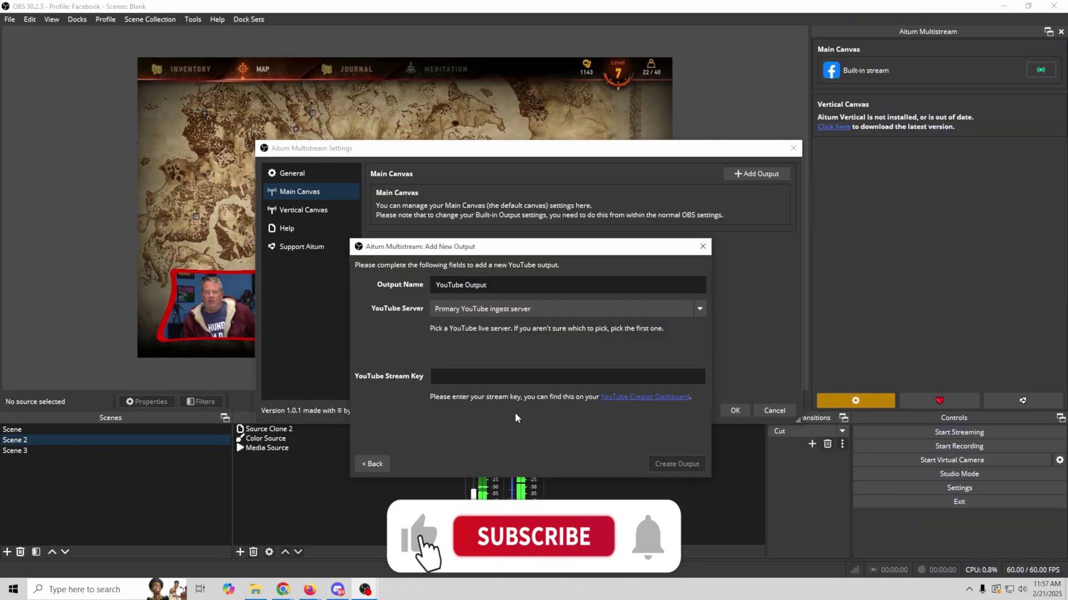
key(ctrl+v)
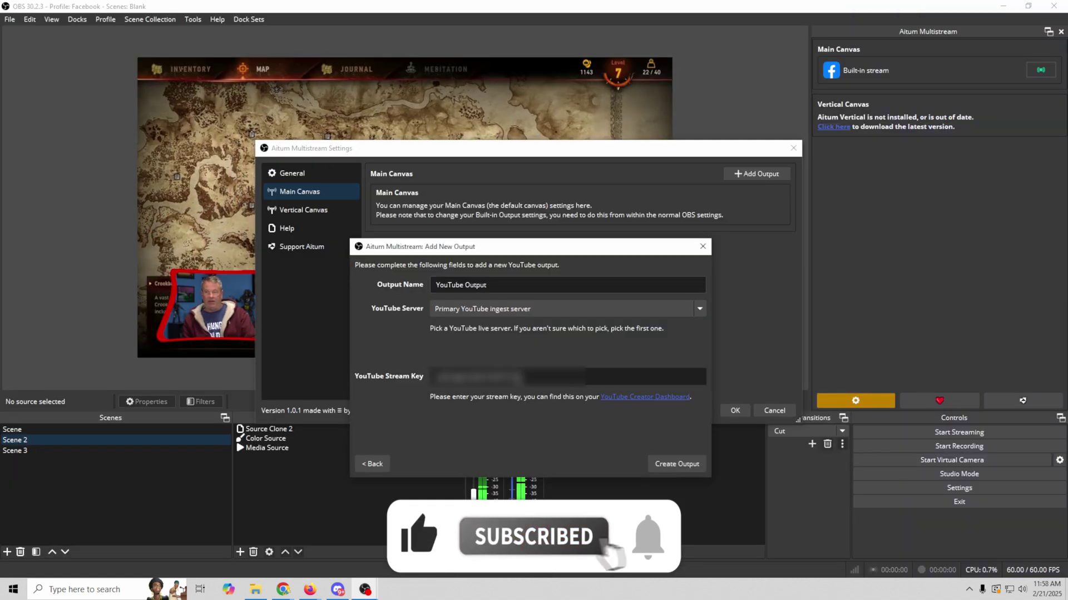
click(674, 465)
click(733, 411)
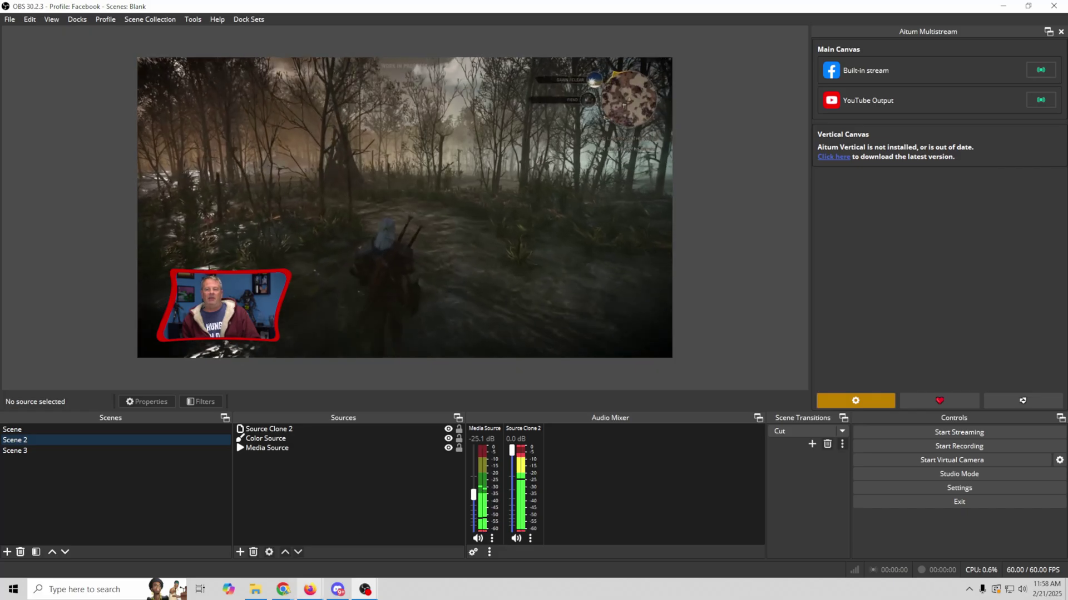
Bring YouTube Studio's stream dashboard forward to review its settings, then head back to OBS.
mouse_move(284, 593)
click(312, 551)
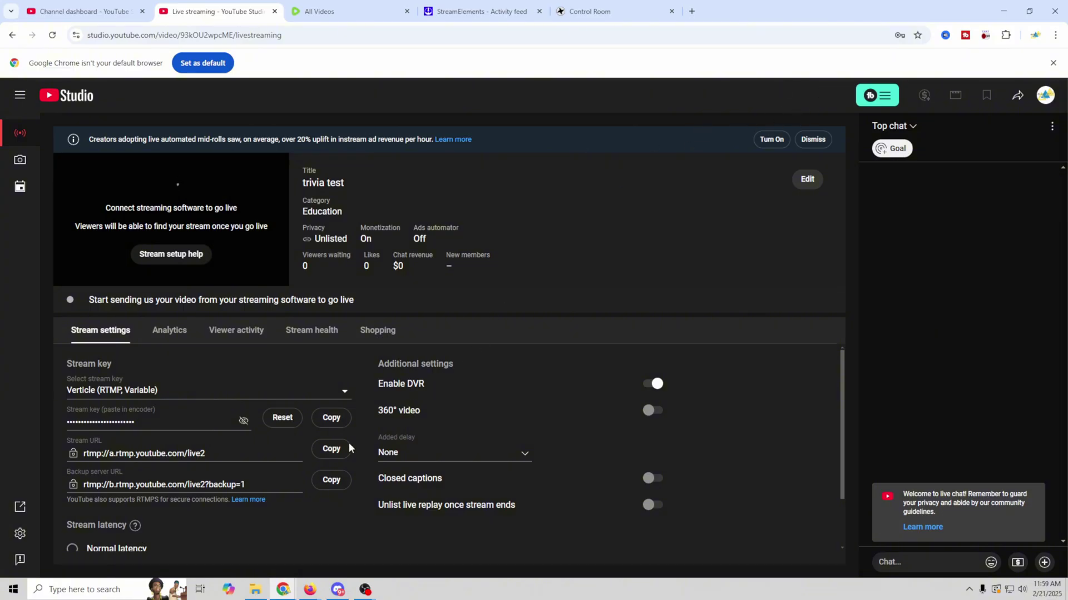
mouse_move(364, 593)
click(425, 537)
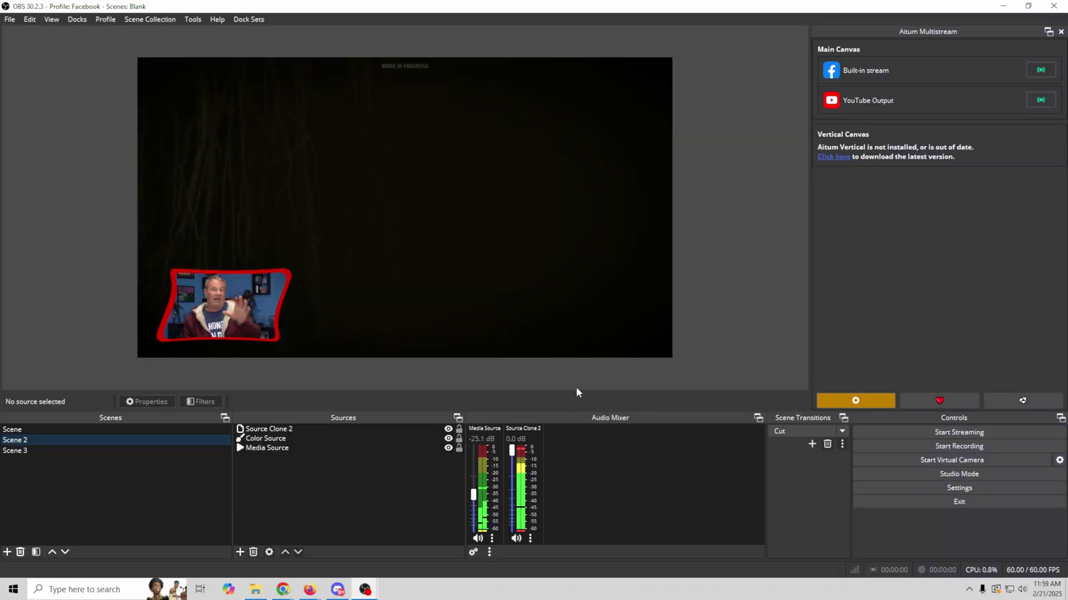